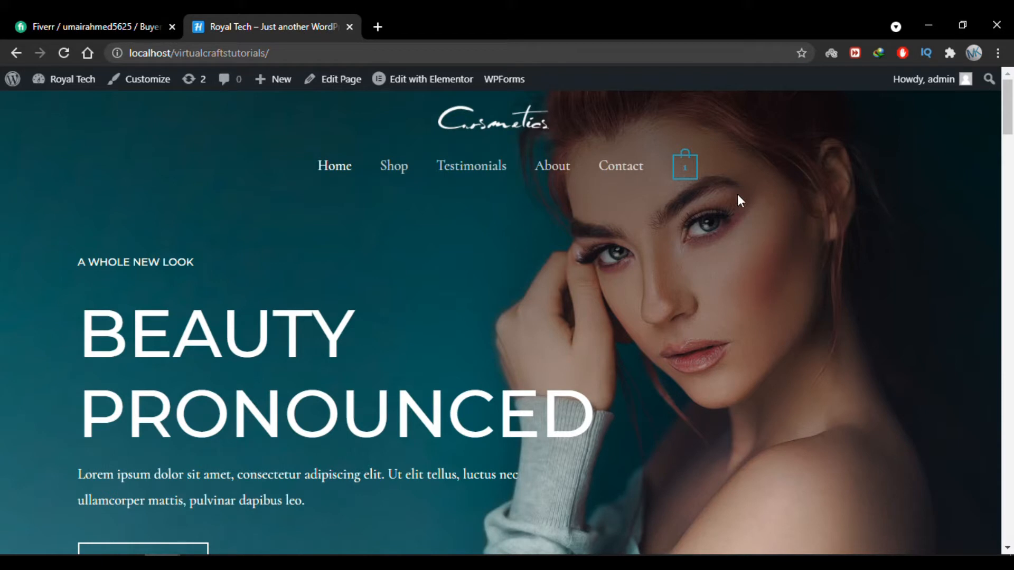
Open the store's cart page and examine its product table, coupon field and cart totals.
{"action": "left_click", "coordinate": [685, 167]}
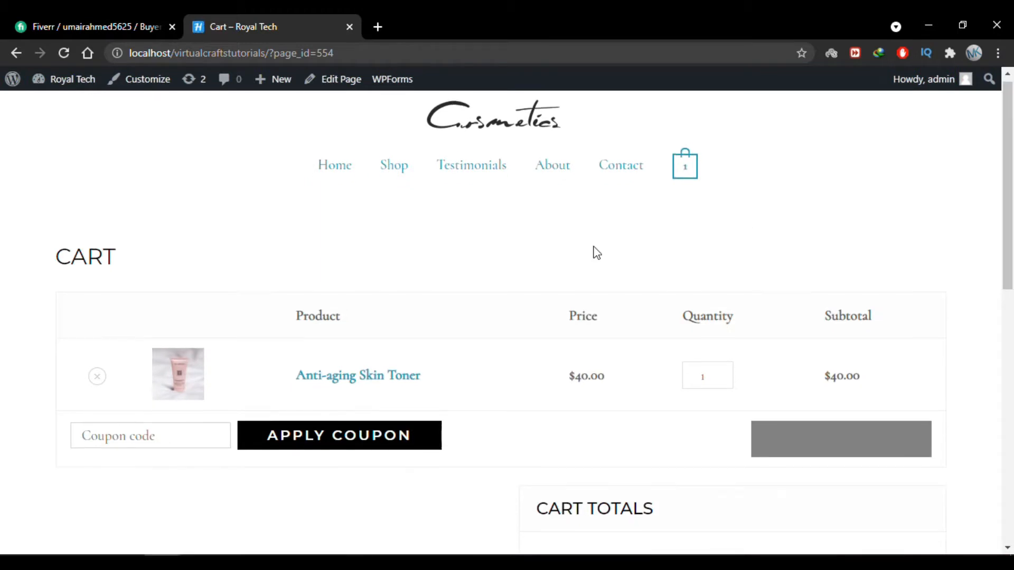
{"action": "scroll", "coordinate": [475, 185], "scroll_direction": "down", "scroll_amount": 2}
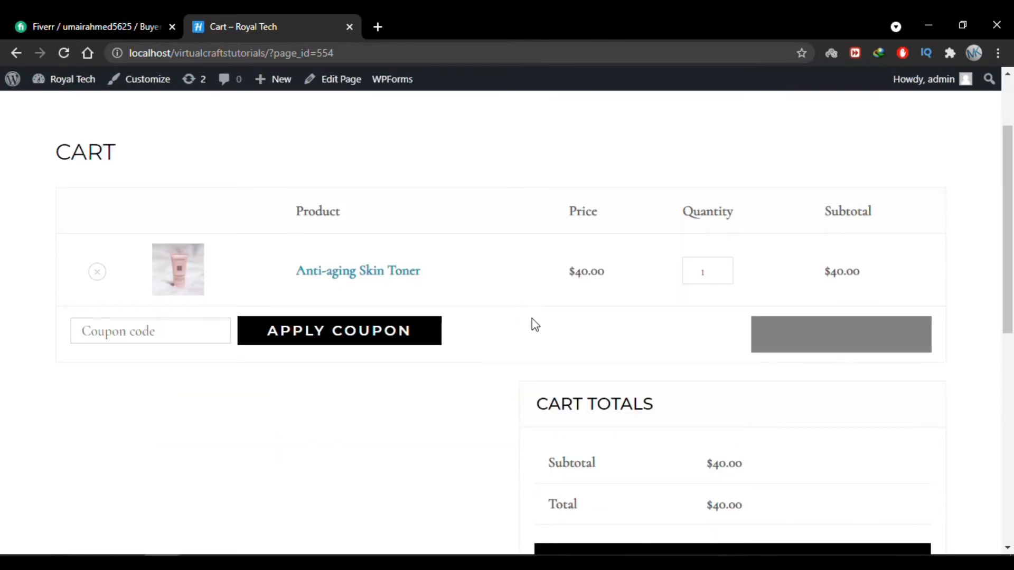
{"action": "scroll", "coordinate": [531, 319], "scroll_direction": "down", "scroll_amount": 3}
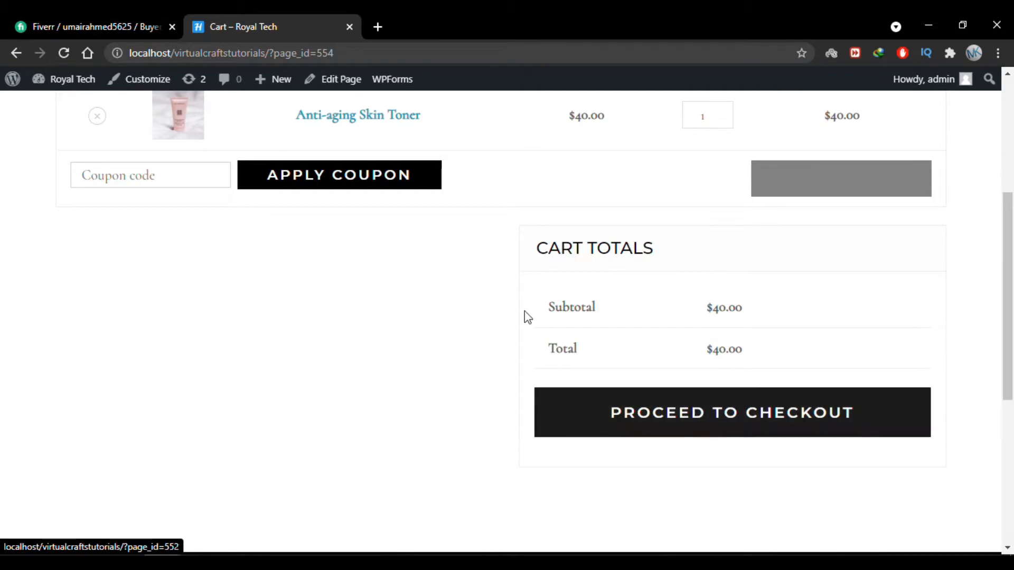
Proceed to checkout from the cart and examine the default billing form, order summary and payment options.
{"action": "left_click", "coordinate": [633, 412]}
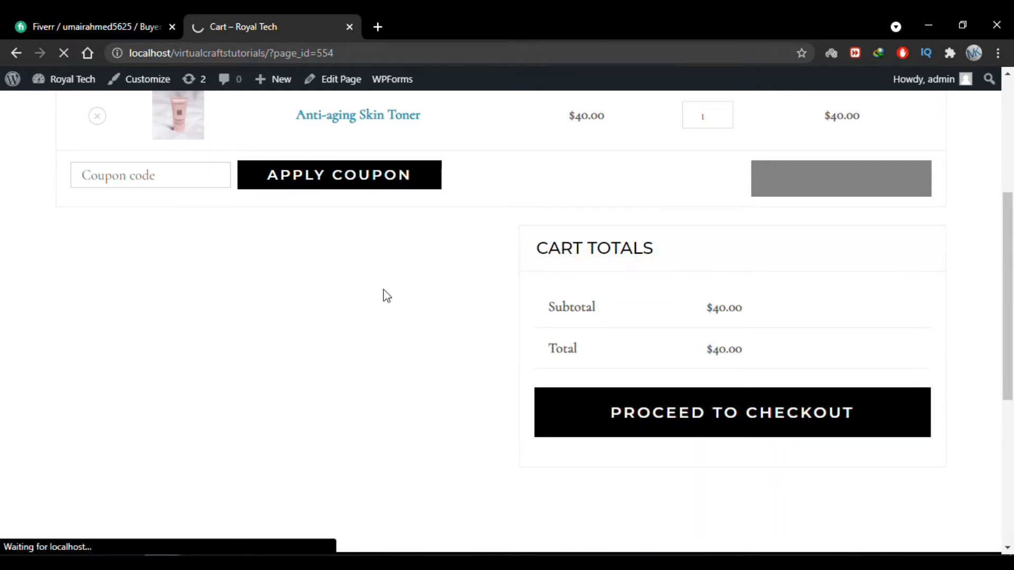
{"action": "scroll", "coordinate": [547, 279], "scroll_direction": "down", "scroll_amount": 2}
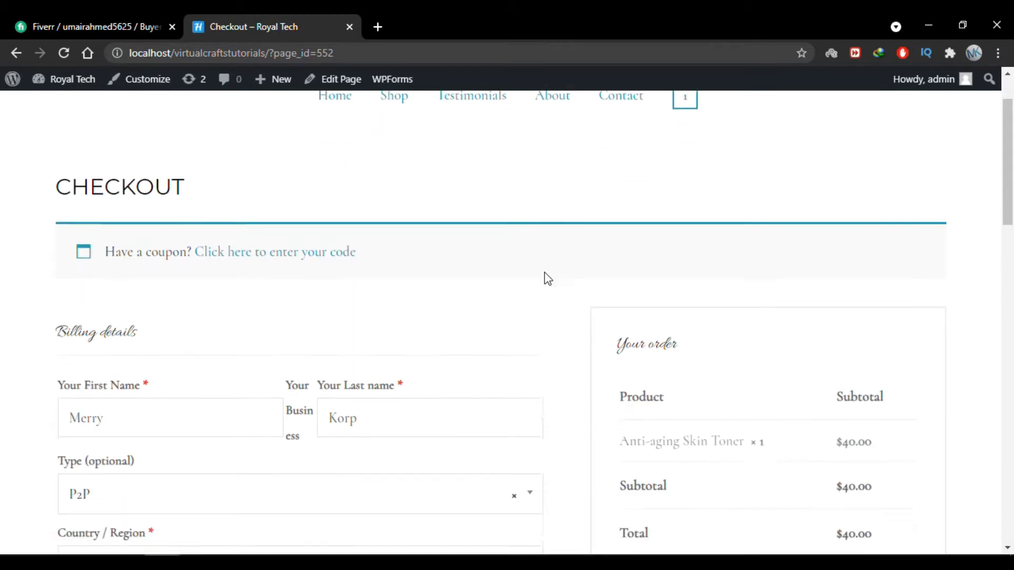
{"action": "scroll", "coordinate": [548, 278], "scroll_direction": "down", "scroll_amount": 4}
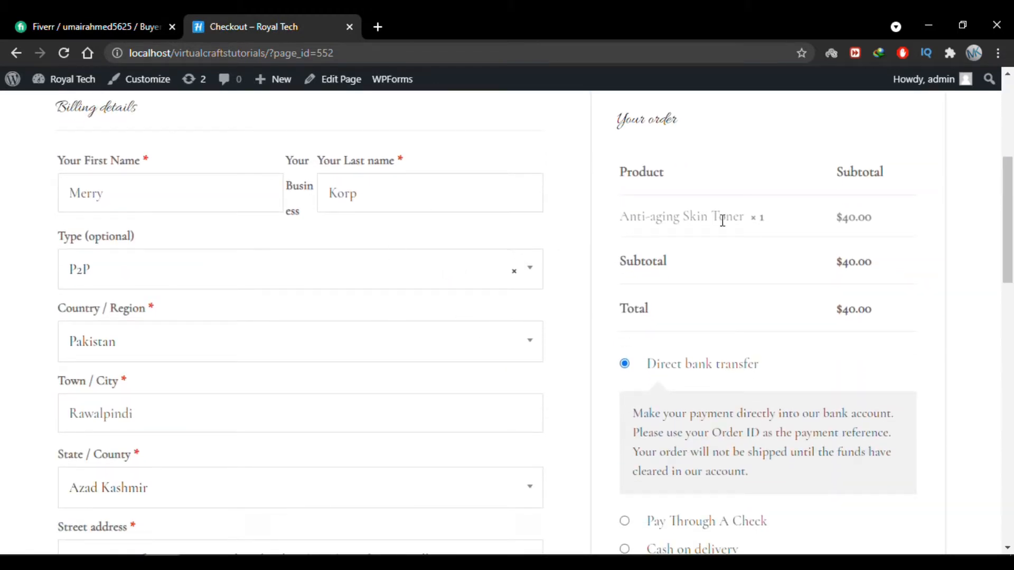
{"action": "scroll", "coordinate": [666, 287], "scroll_direction": "down", "scroll_amount": 3}
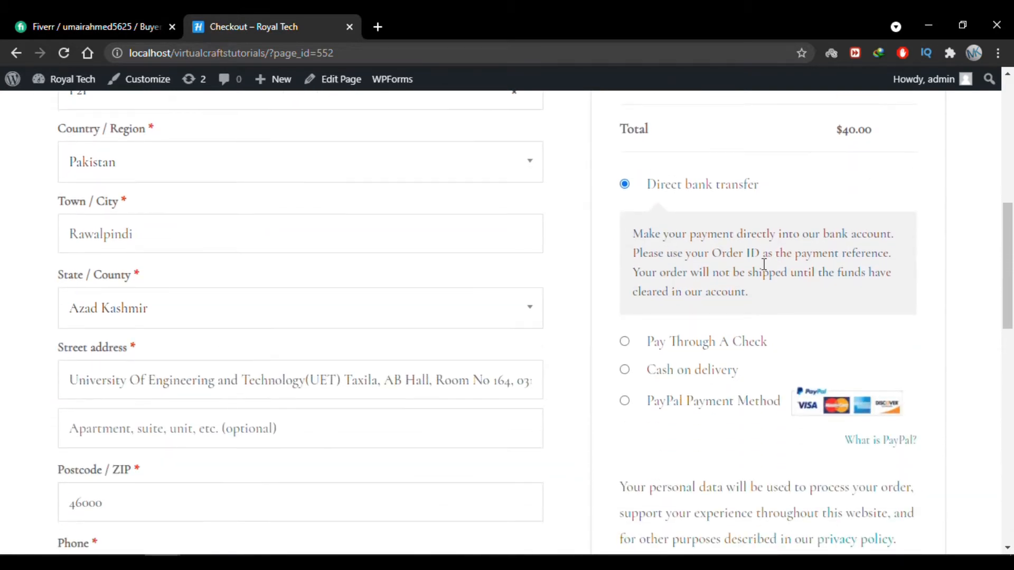
{"action": "scroll", "coordinate": [589, 373], "scroll_direction": "up", "scroll_amount": 8}
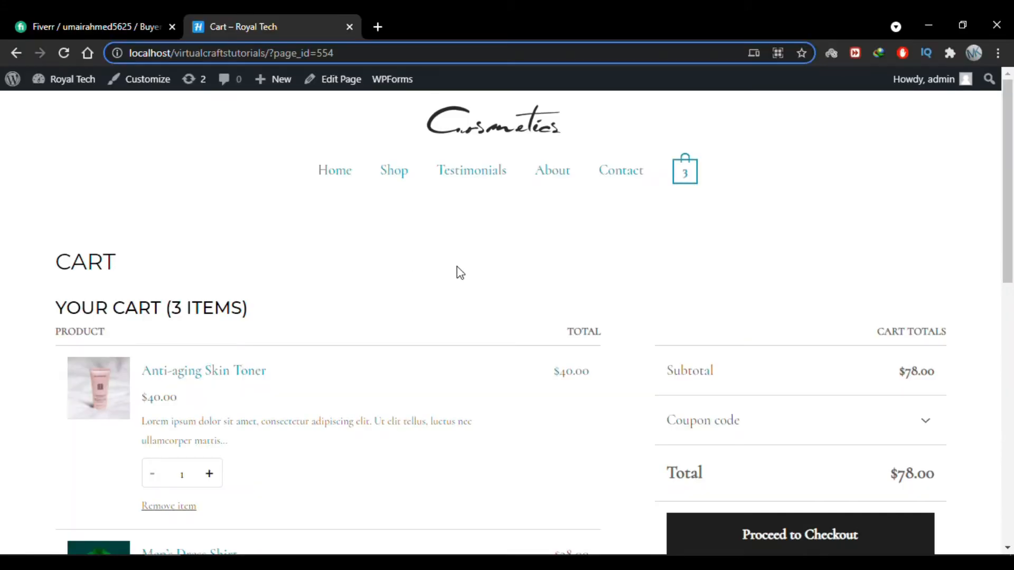
Review the block-based cart, proceed to its checkout and examine the contact, billing address, order summary and payment sections.
{"action": "scroll", "coordinate": [457, 272], "scroll_direction": "down", "scroll_amount": 3}
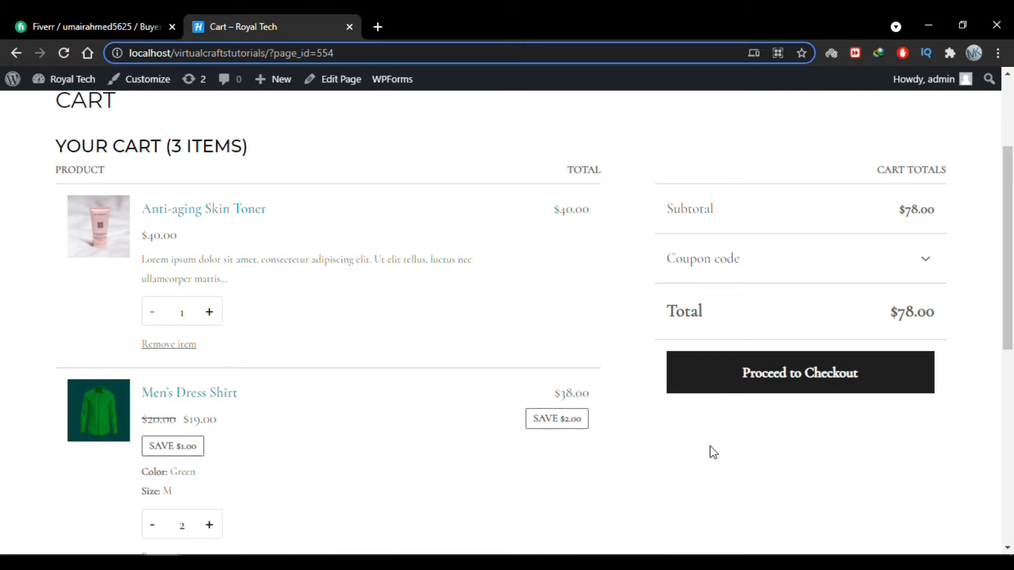
{"action": "left_click", "coordinate": [811, 391]}
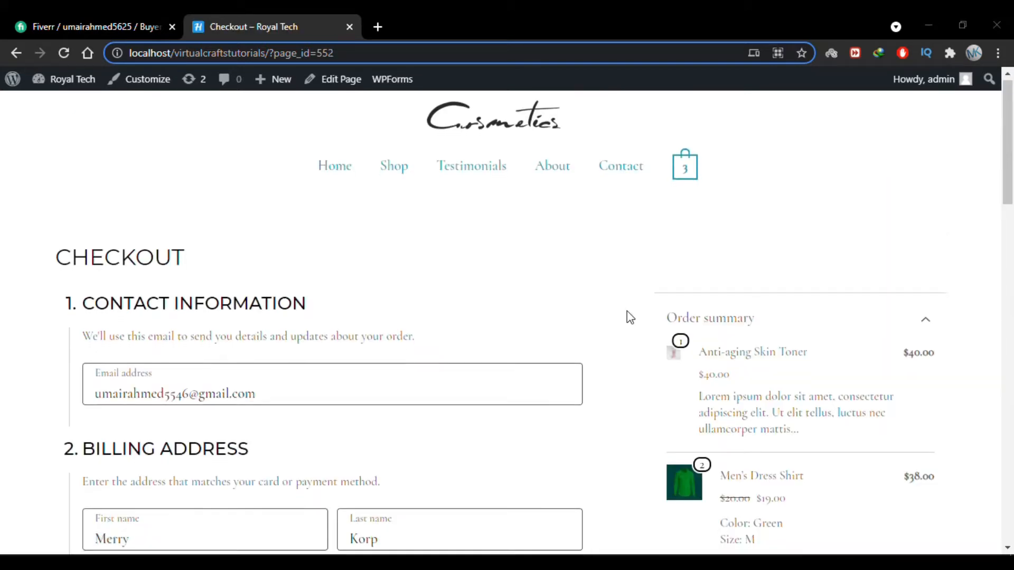
{"action": "scroll", "coordinate": [629, 317], "scroll_direction": "down", "scroll_amount": 2}
{"action": "scroll", "coordinate": [630, 317], "scroll_direction": "down", "scroll_amount": 5}
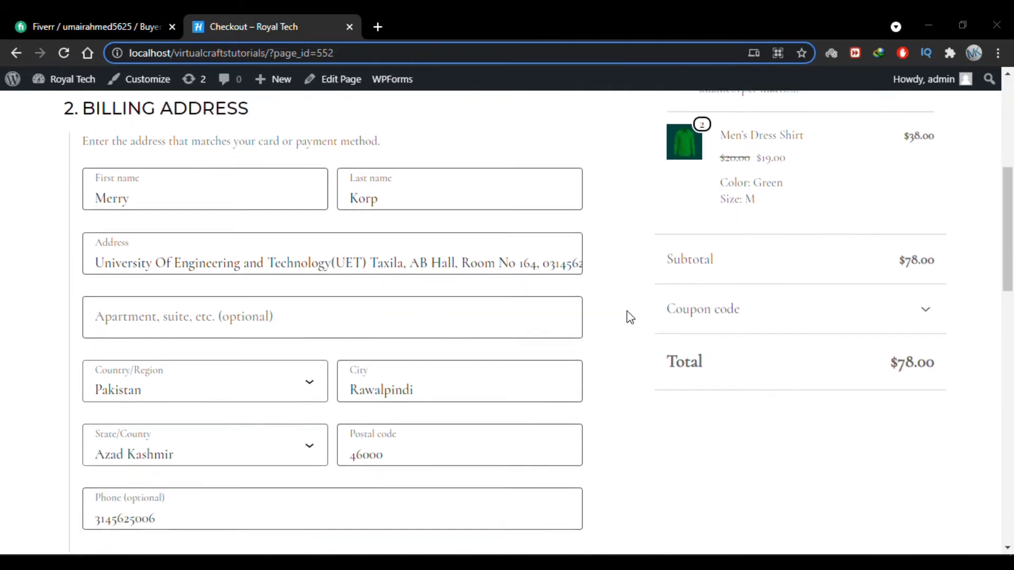
{"action": "scroll", "coordinate": [629, 318], "scroll_direction": "down", "scroll_amount": 5}
{"action": "scroll", "coordinate": [629, 317], "scroll_direction": "up", "scroll_amount": 12}
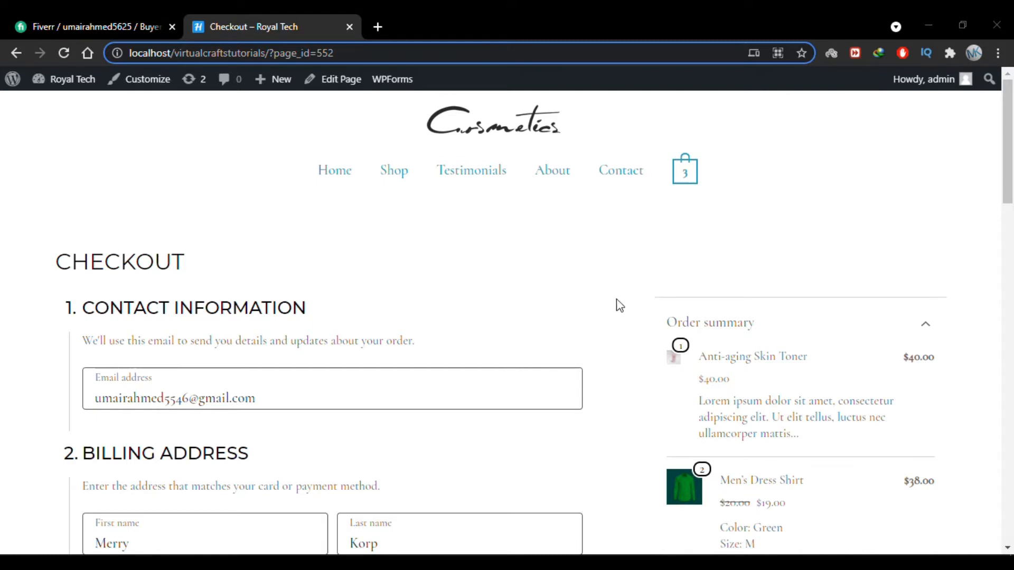
{"action": "scroll", "coordinate": [629, 329], "scroll_direction": "down", "scroll_amount": 2}
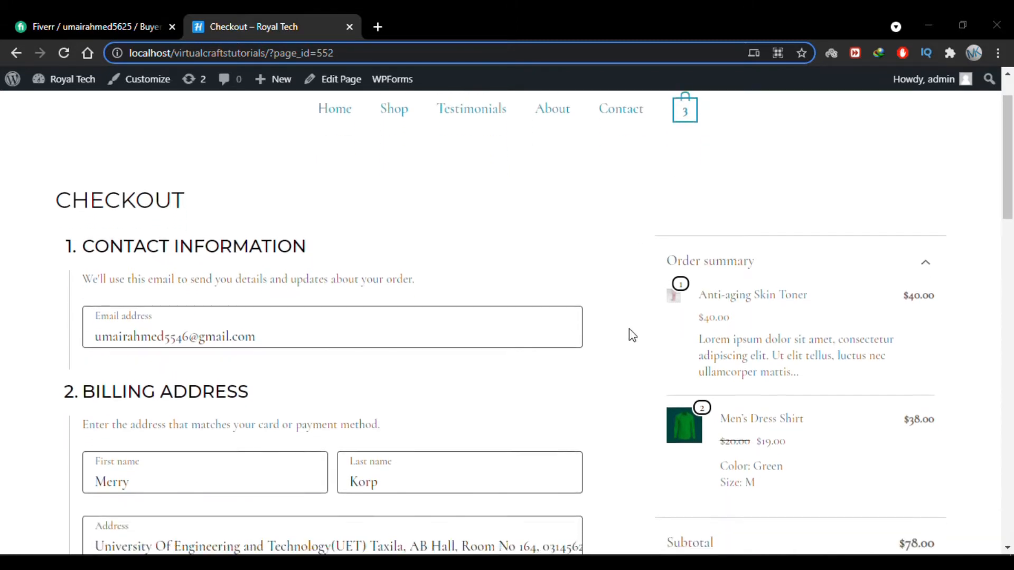
{"action": "scroll", "coordinate": [629, 332], "scroll_direction": "down", "scroll_amount": 5}
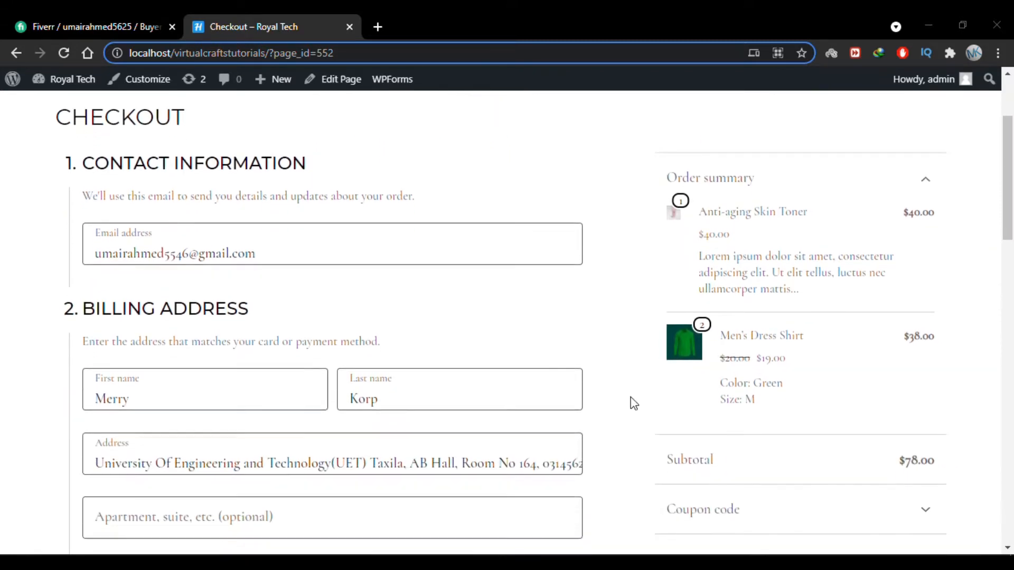
{"action": "scroll", "coordinate": [634, 403], "scroll_direction": "up", "scroll_amount": 2}
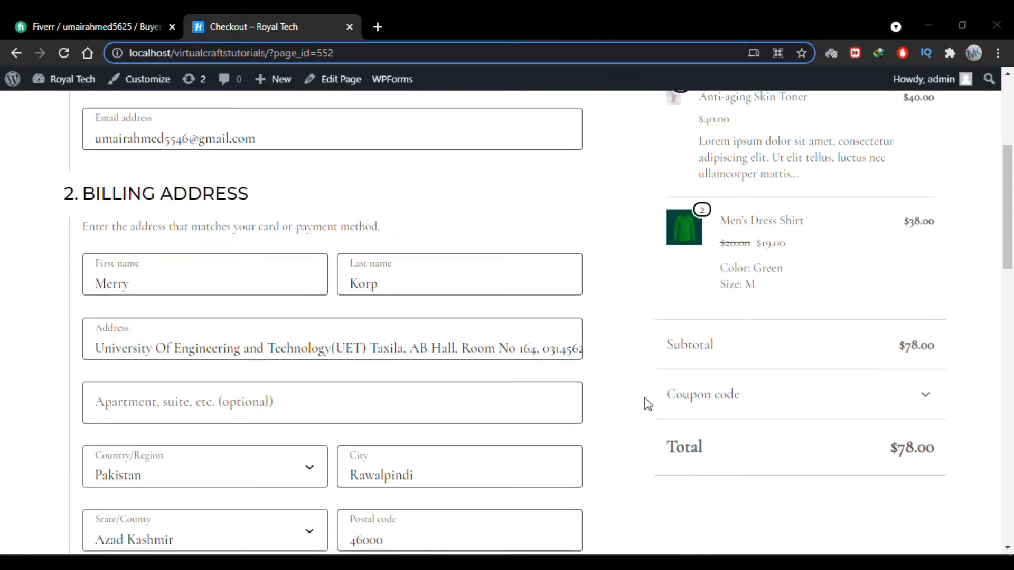
{"action": "scroll", "coordinate": [645, 403], "scroll_direction": "up", "scroll_amount": 3}
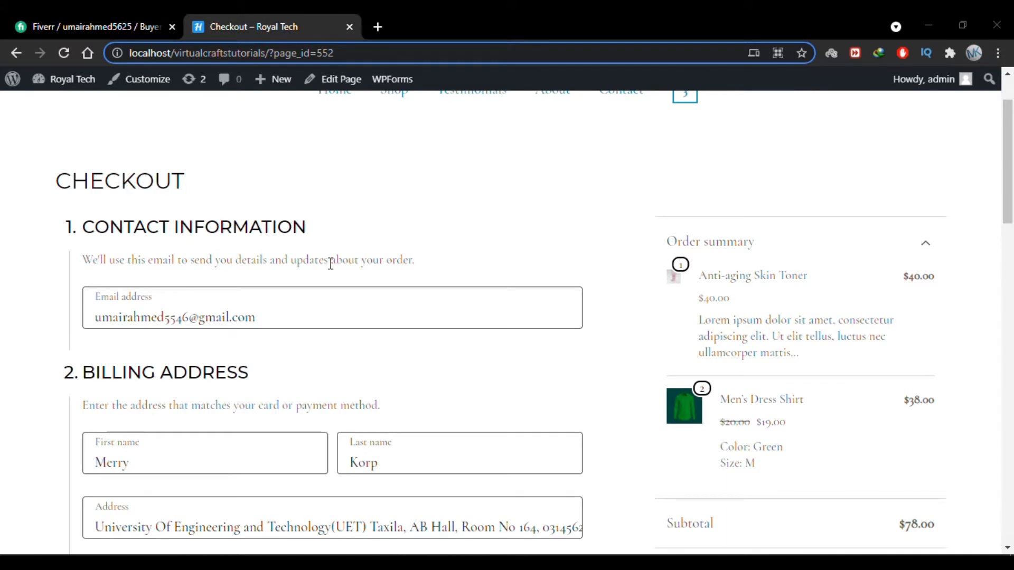
{"action": "scroll", "coordinate": [112, 202], "scroll_direction": "down", "scroll_amount": 1}
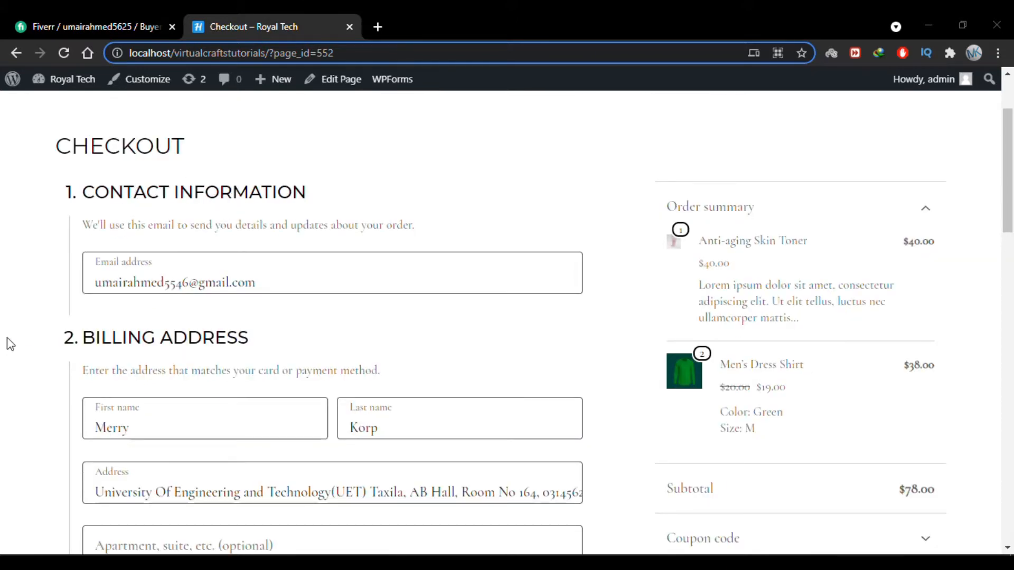
{"action": "scroll", "coordinate": [9, 344], "scroll_direction": "down", "scroll_amount": 2}
{"action": "scroll", "coordinate": [83, 393], "scroll_direction": "down", "scroll_amount": 10}
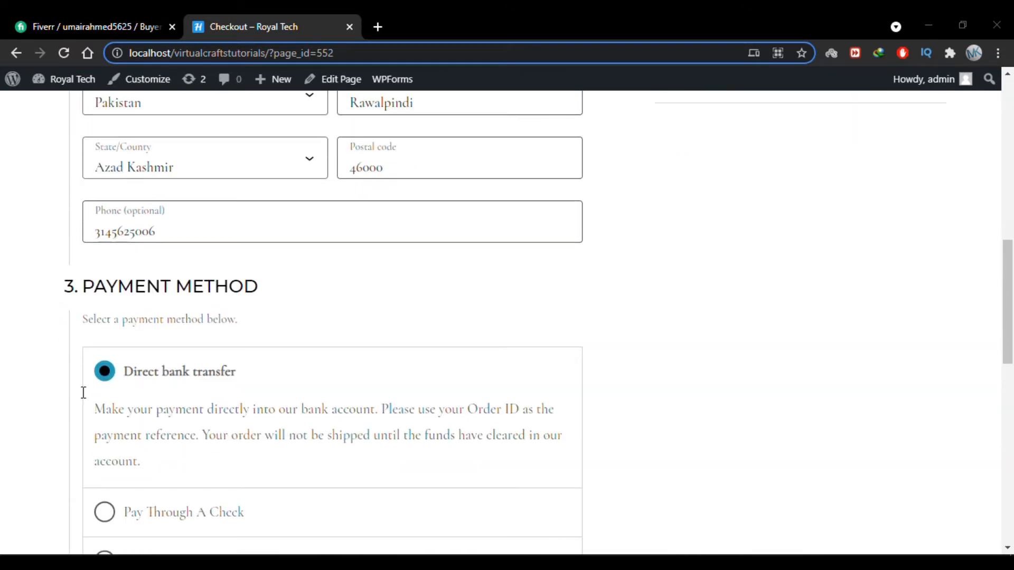
Choose Pay Through A Check as the payment method and look over the remaining options of the checkout form.
{"action": "left_click", "coordinate": [122, 403]}
{"action": "scroll", "coordinate": [401, 410], "scroll_direction": "down", "scroll_amount": 3}
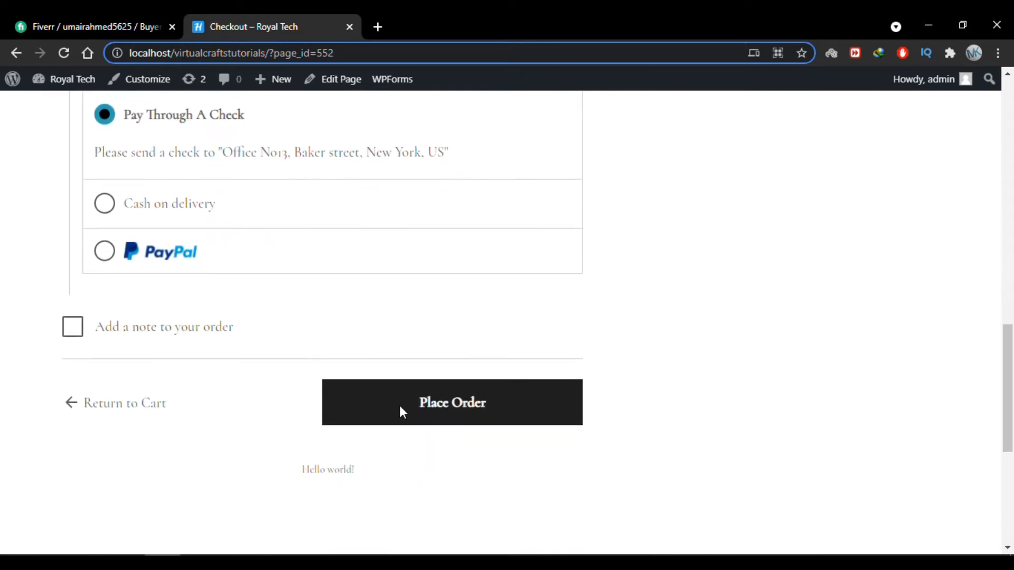
{"action": "scroll", "coordinate": [555, 287], "scroll_direction": "up", "scroll_amount": 15}
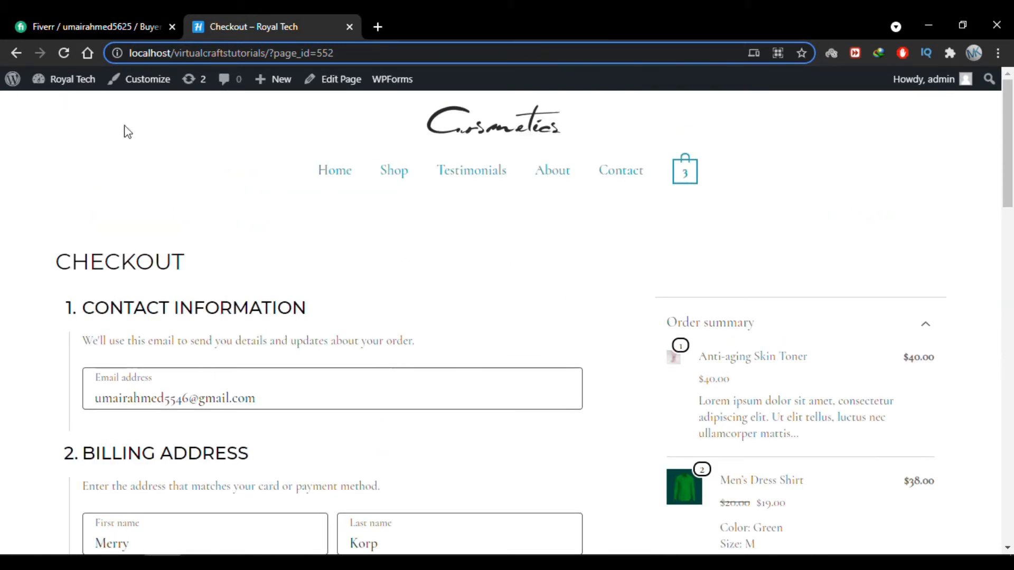
Go to the site's WordPress dashboard and search the plugin directory for "woocommerce blocks".
{"action": "left_click", "coordinate": [70, 108]}
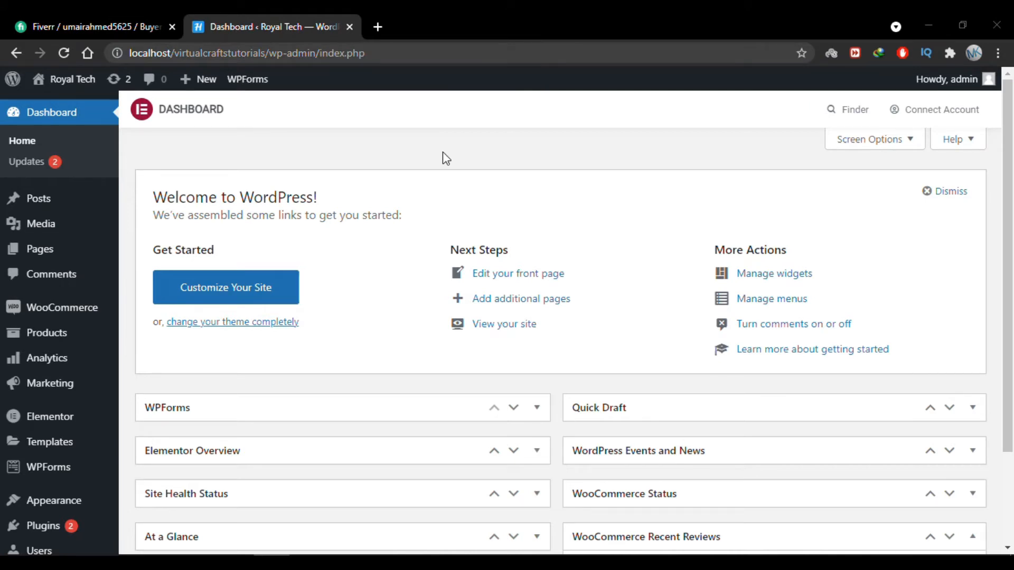
{"action": "mouse_move", "coordinate": [92, 525]}
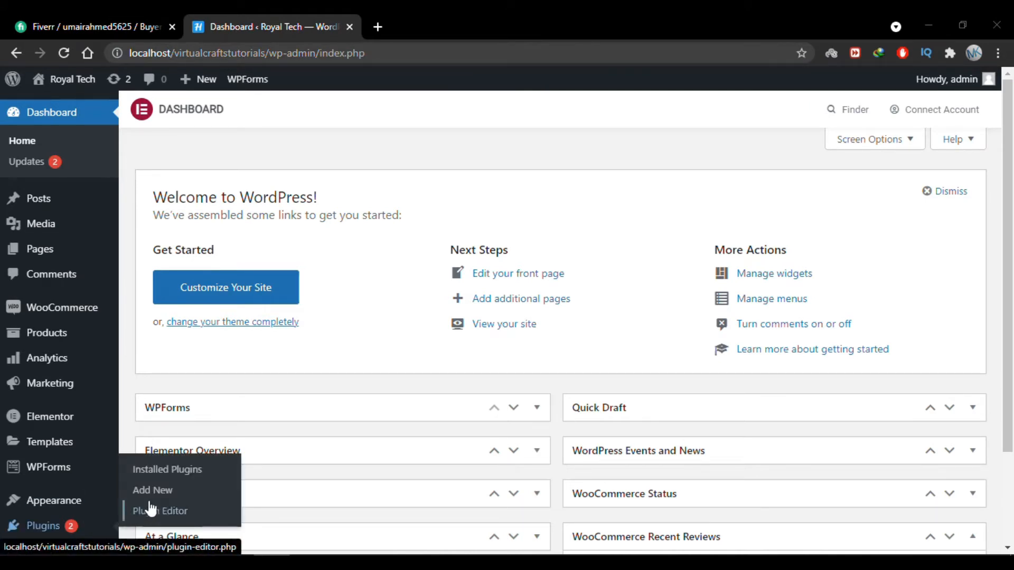
{"action": "left_click", "coordinate": [161, 497]}
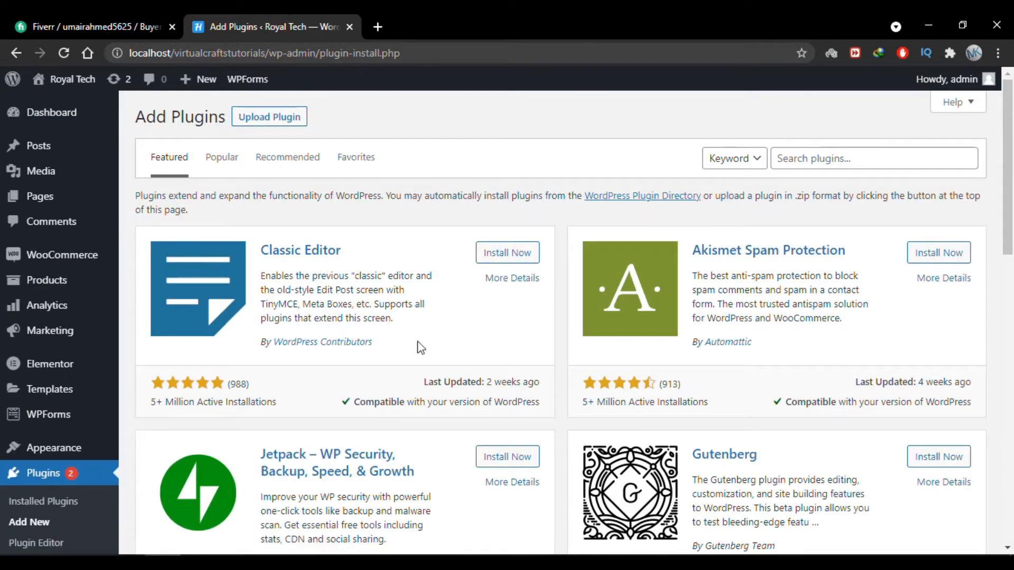
{"action": "left_click", "coordinate": [848, 162]}
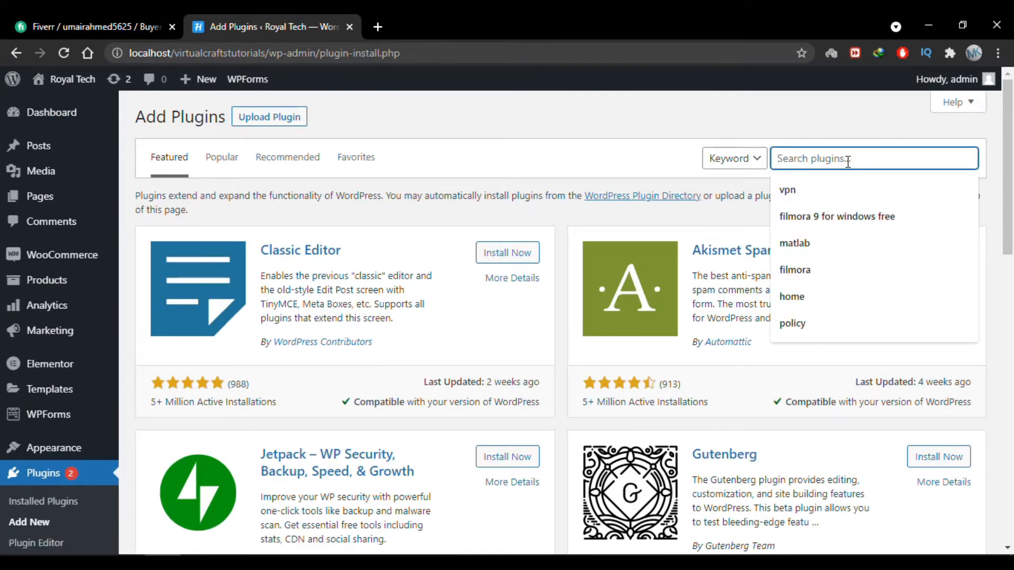
{"action": "type", "text": "woocommerce blocks"}
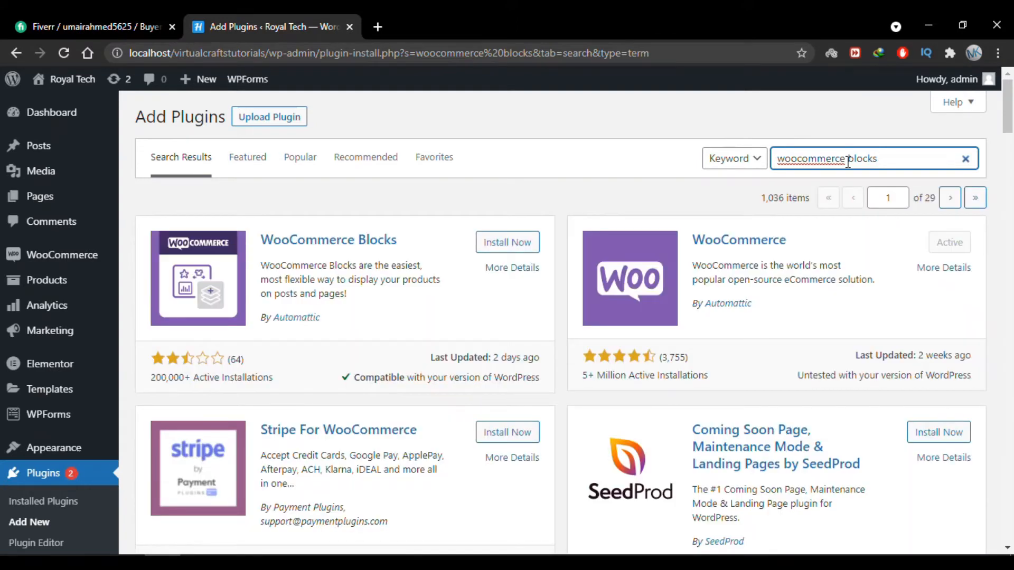
Install and activate the WooCommerce Blocks plugin by Automattic.
{"action": "left_click", "coordinate": [263, 246]}
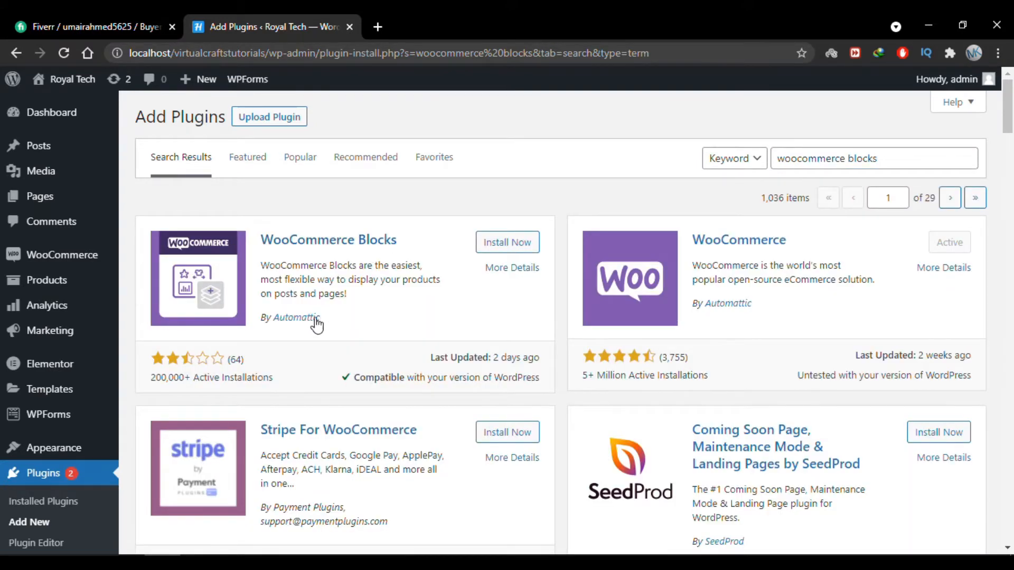
{"action": "left_click", "coordinate": [508, 243]}
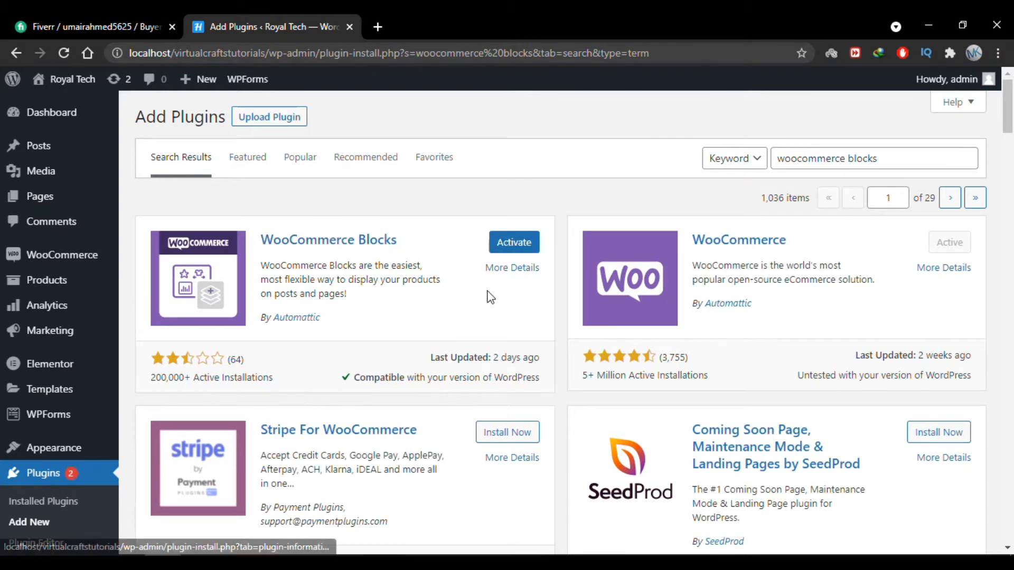
{"action": "left_click", "coordinate": [515, 252]}
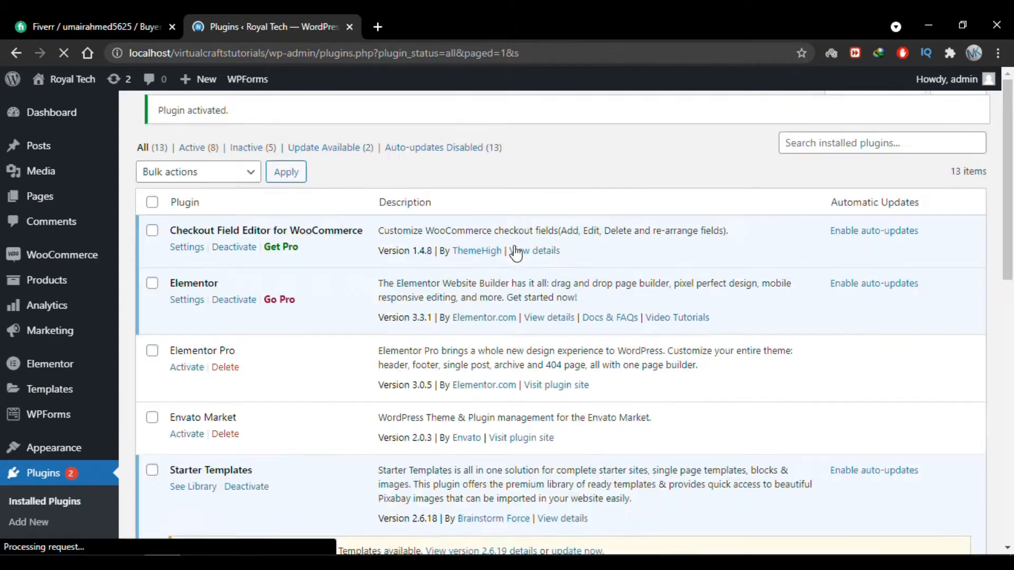
Find the WooCommerce Blocks entry in the list of installed plugins and check its status.
{"action": "scroll", "coordinate": [351, 233], "scroll_direction": "down", "scroll_amount": 8}
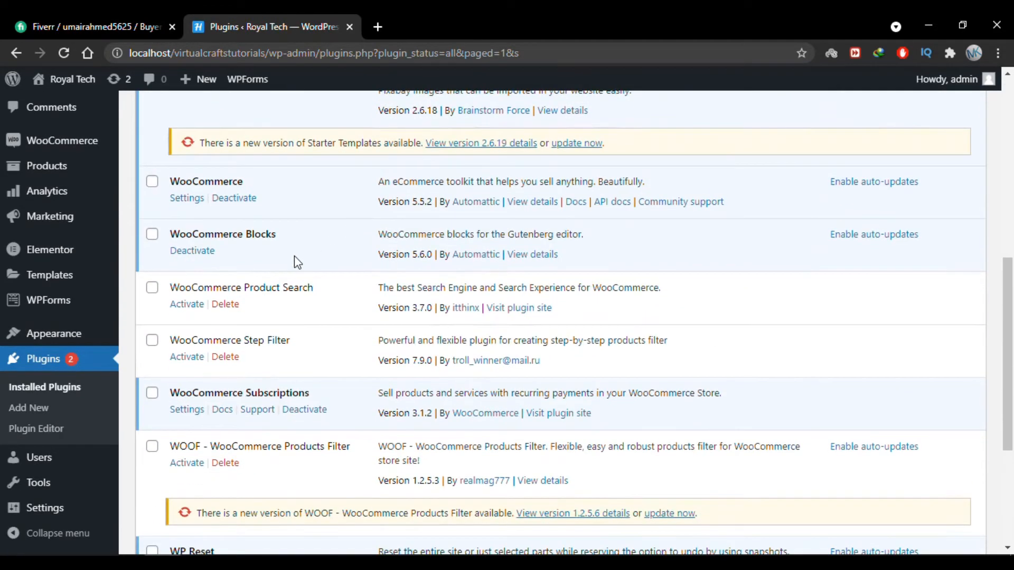
{"action": "left_click_drag", "start_coordinate": [280, 237], "coordinate": [170, 236]}
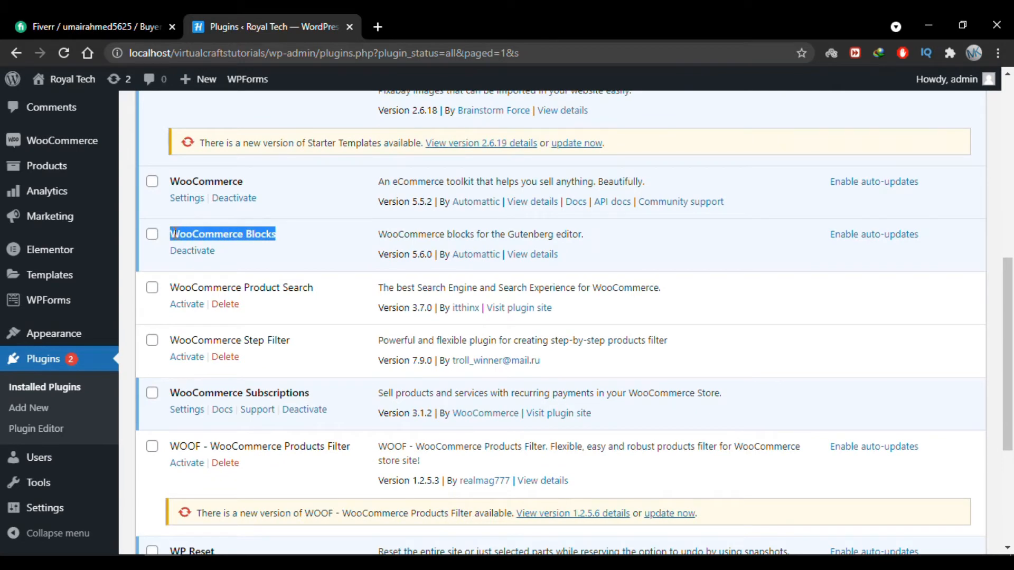
{"action": "left_click", "coordinate": [171, 233]}
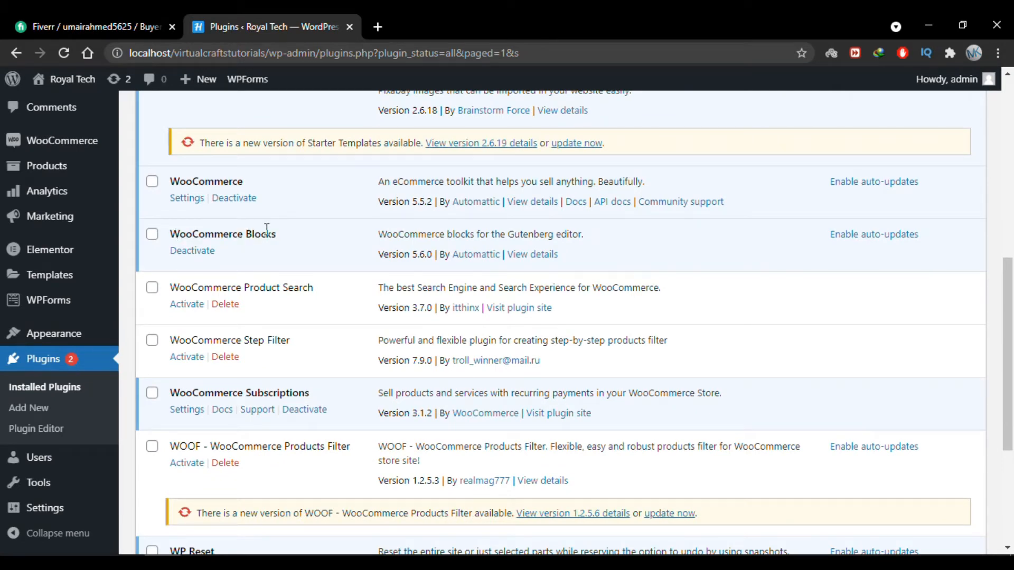
{"action": "scroll", "coordinate": [266, 228], "scroll_direction": "up", "scroll_amount": 8}
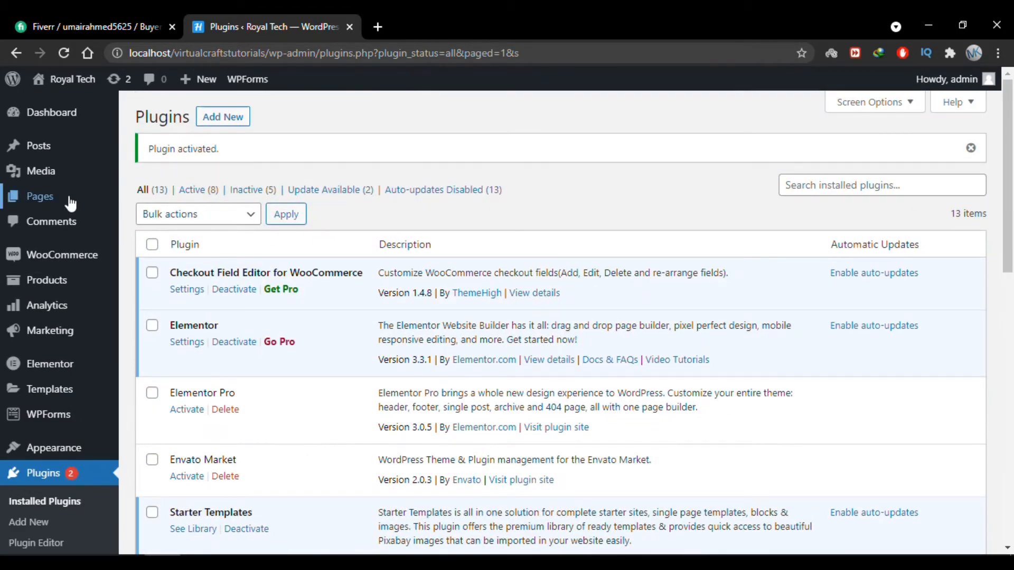
Open the WooCommerce Cart page for editing and delete its [woocommerce_cart] shortcode block.
{"action": "mouse_move", "coordinate": [121, 200]}
{"action": "left_click", "coordinate": [66, 206]}
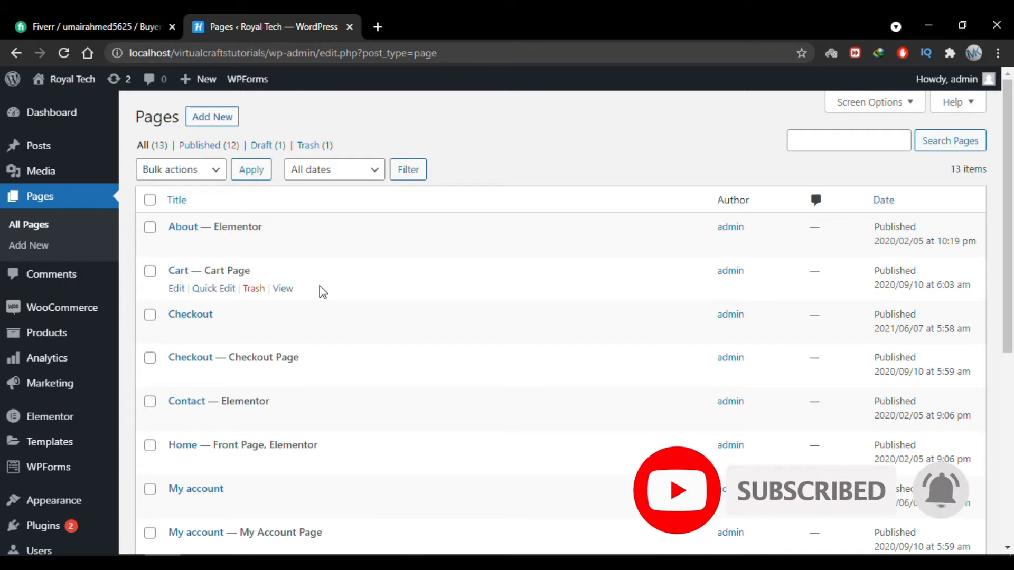
{"action": "left_click", "coordinate": [177, 289]}
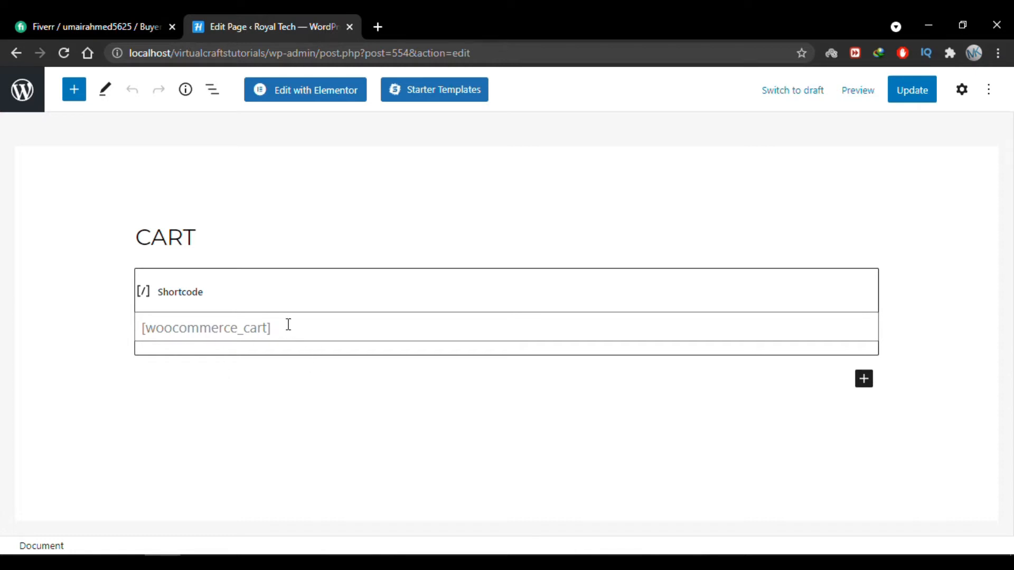
{"action": "left_click", "coordinate": [287, 326]}
{"action": "key", "text": "Delete"}
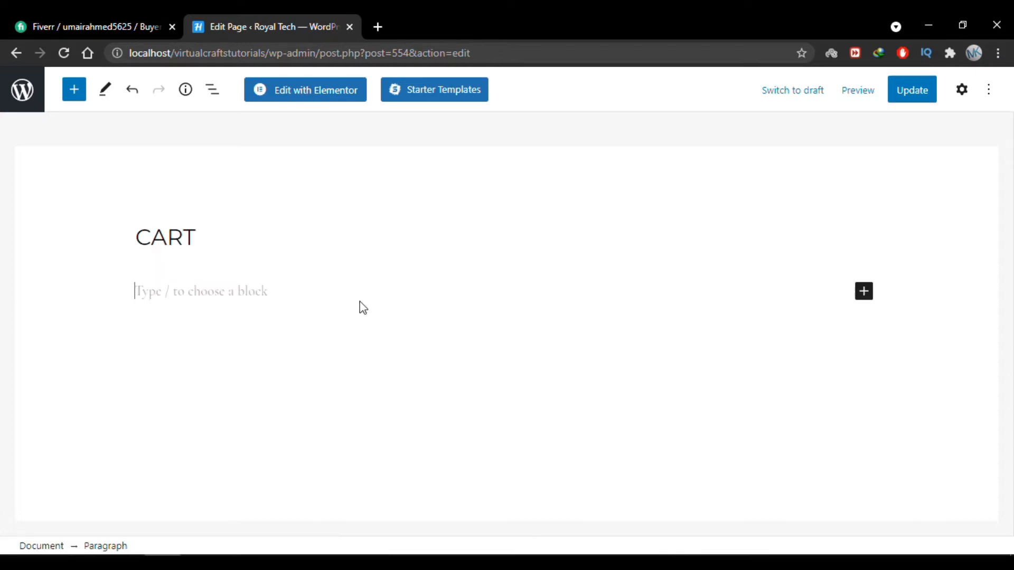
{"action": "left_click", "coordinate": [306, 275]}
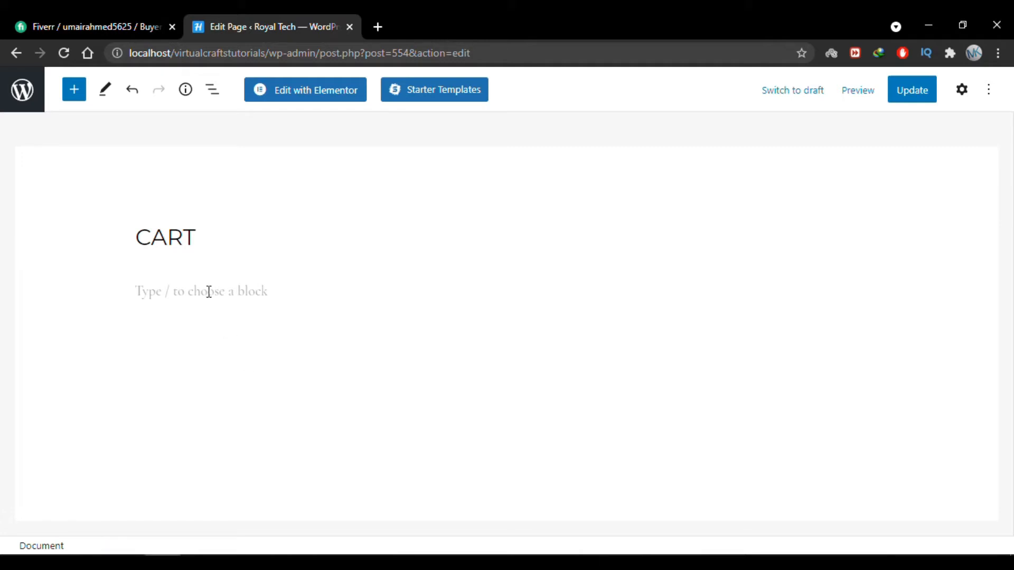
{"action": "left_click", "coordinate": [208, 291]}
{"action": "type", "text": "/"}
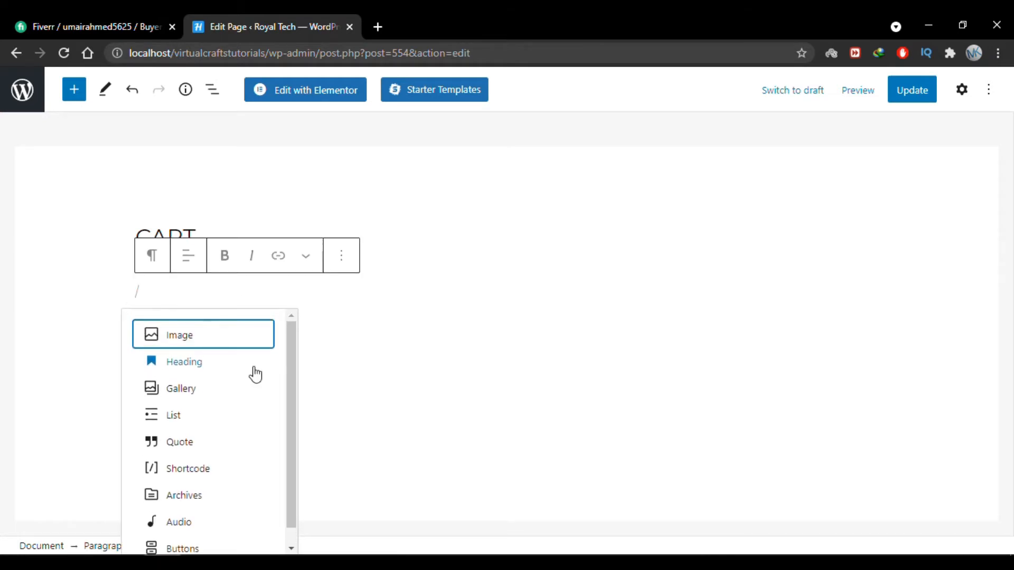
{"action": "key", "text": "BackSpace"}
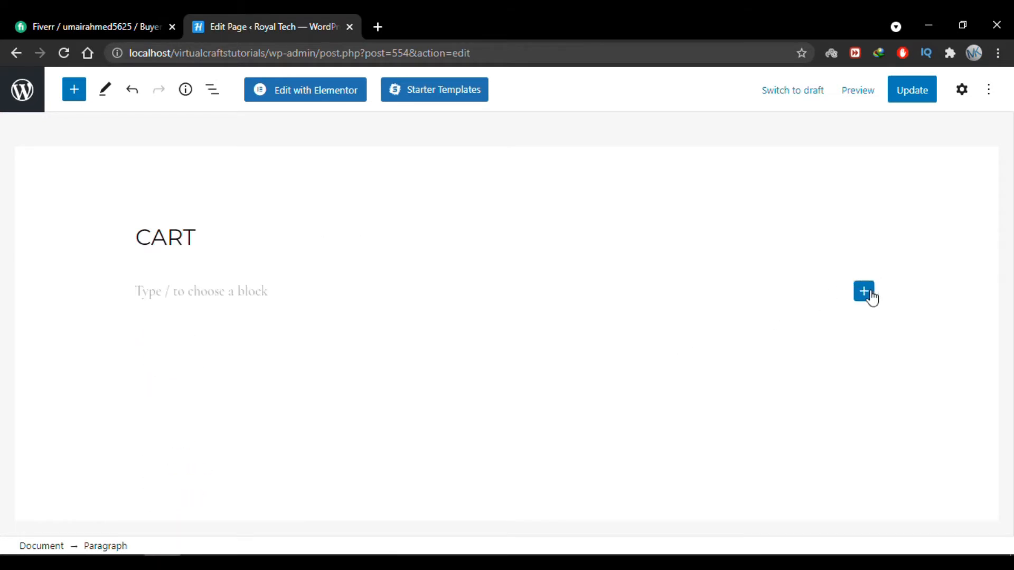
{"action": "left_click", "coordinate": [869, 294]}
{"action": "scroll", "coordinate": [790, 419], "scroll_direction": "down", "scroll_amount": 1}
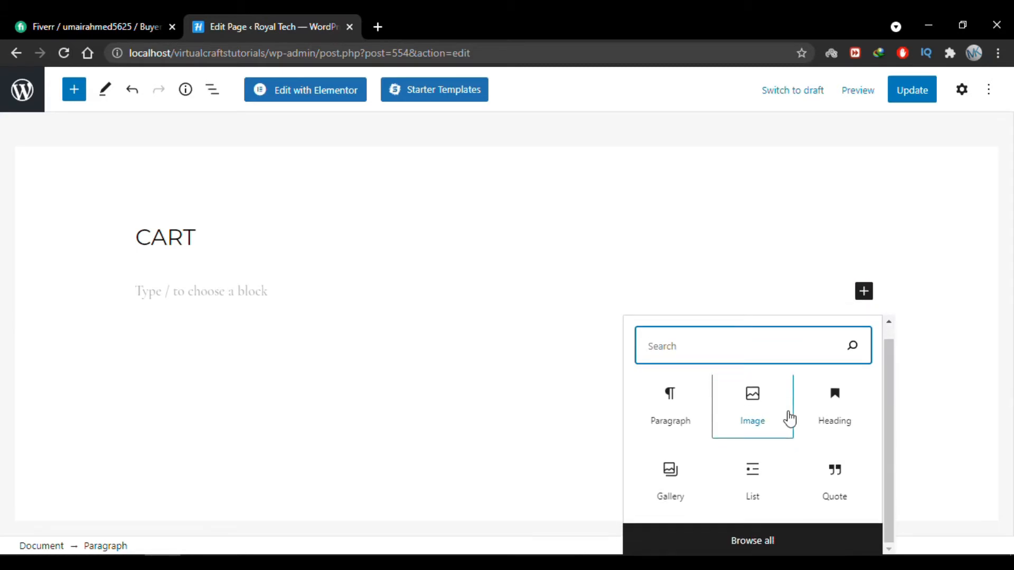
{"action": "scroll", "coordinate": [789, 419], "scroll_direction": "up", "scroll_amount": 1}
{"action": "left_click", "coordinate": [234, 190]}
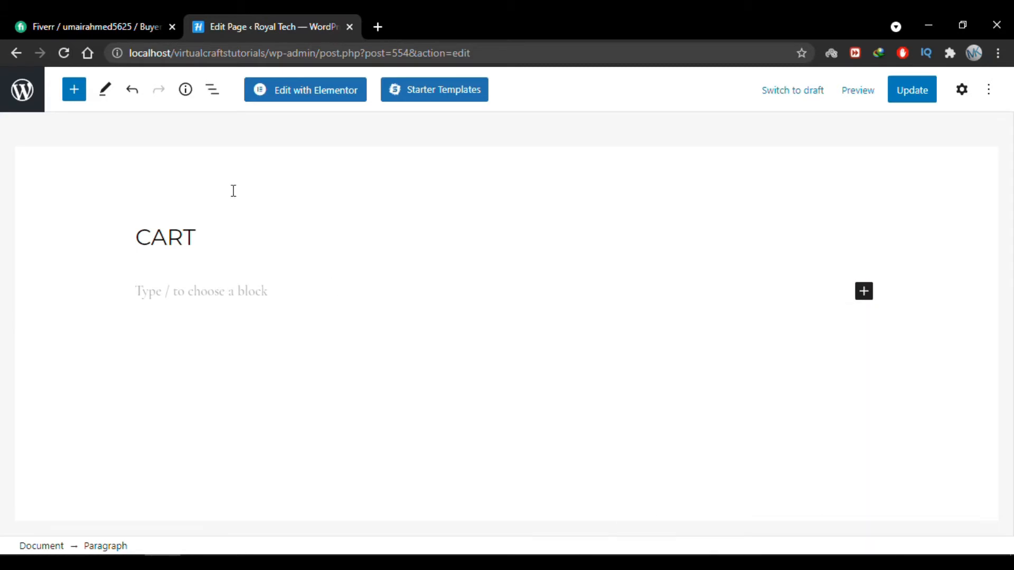
Search the block library for "cart" and insert the WooCommerce Cart block into the empty Cart page.
{"action": "left_click", "coordinate": [79, 104]}
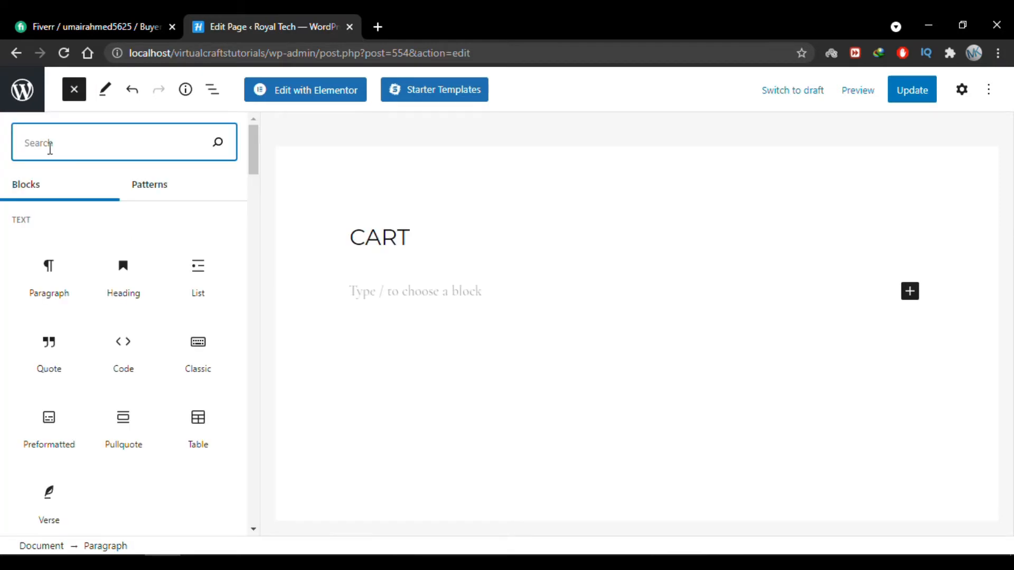
{"action": "type", "text": "cart"}
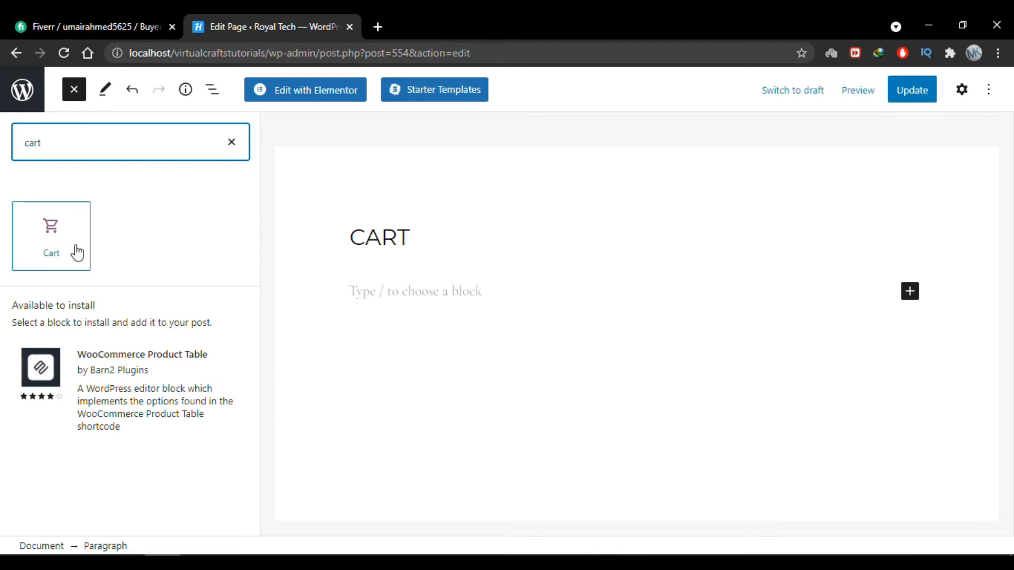
{"action": "mouse_move", "coordinate": [49, 253]}
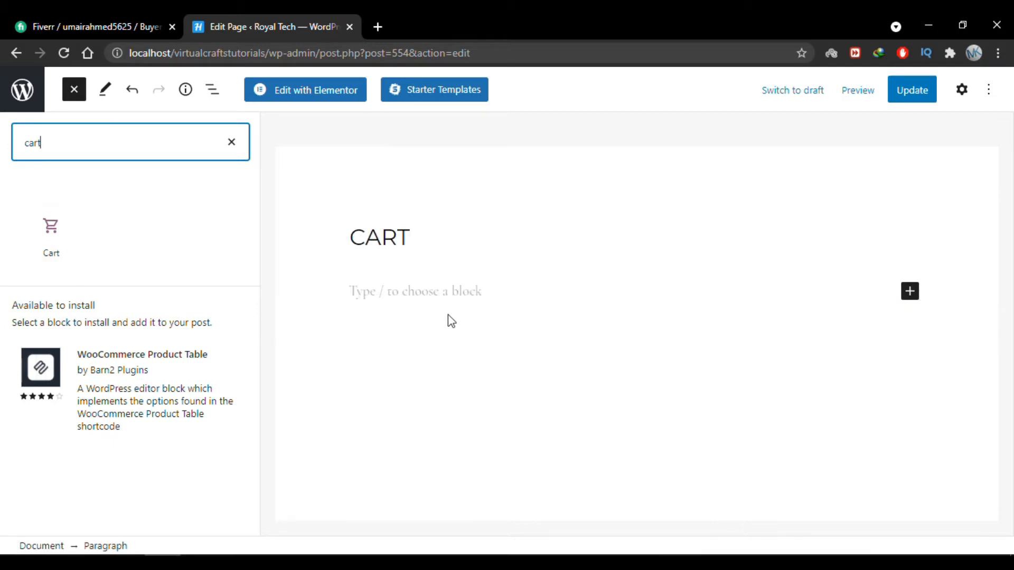
{"action": "left_click", "coordinate": [55, 254]}
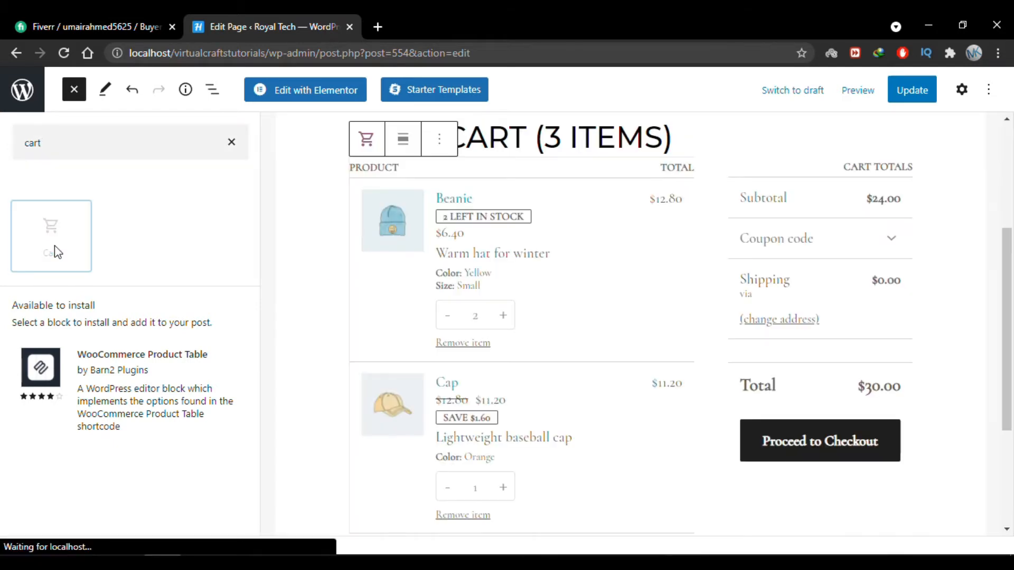
{"action": "left_click", "coordinate": [232, 144]}
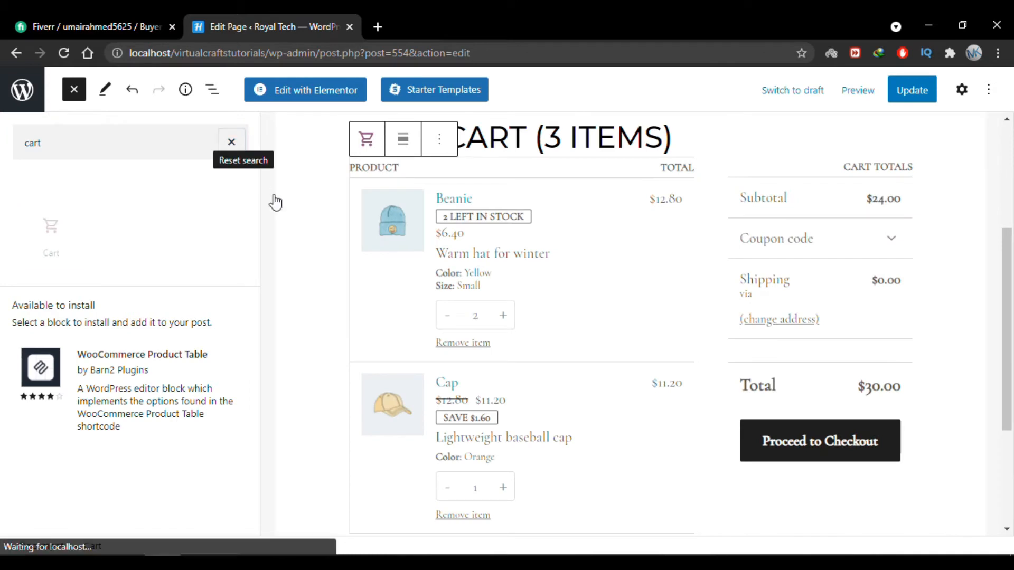
{"action": "left_click", "coordinate": [284, 177]}
Update the Cart page and preview its new block layout in a new tab.
{"action": "scroll", "coordinate": [975, 331], "scroll_direction": "up", "scroll_amount": 1}
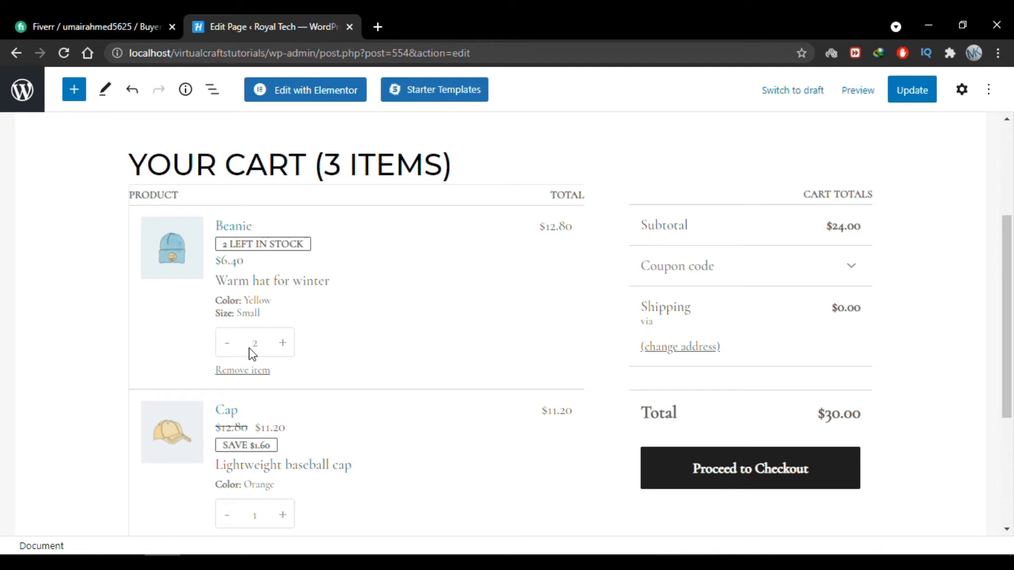
{"action": "scroll", "coordinate": [461, 343], "scroll_direction": "down", "scroll_amount": 1}
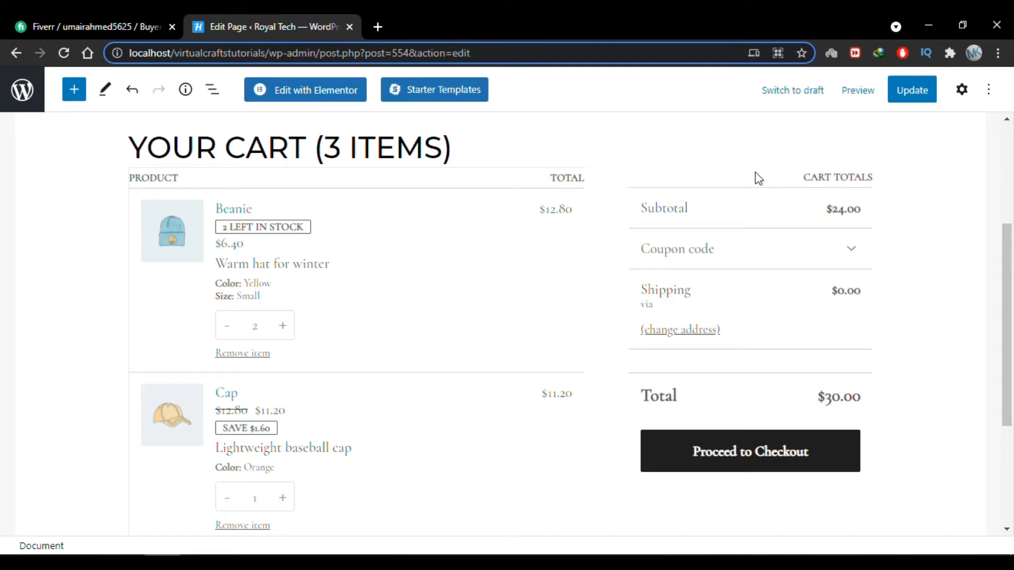
{"action": "left_click", "coordinate": [911, 90]}
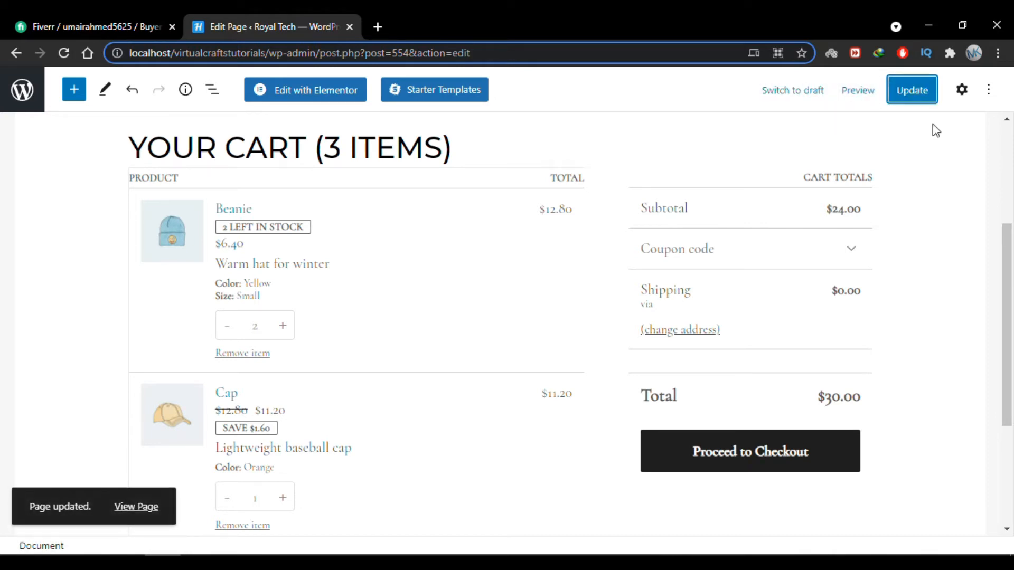
{"action": "left_click", "coordinate": [858, 91]}
{"action": "left_click", "coordinate": [800, 228]}
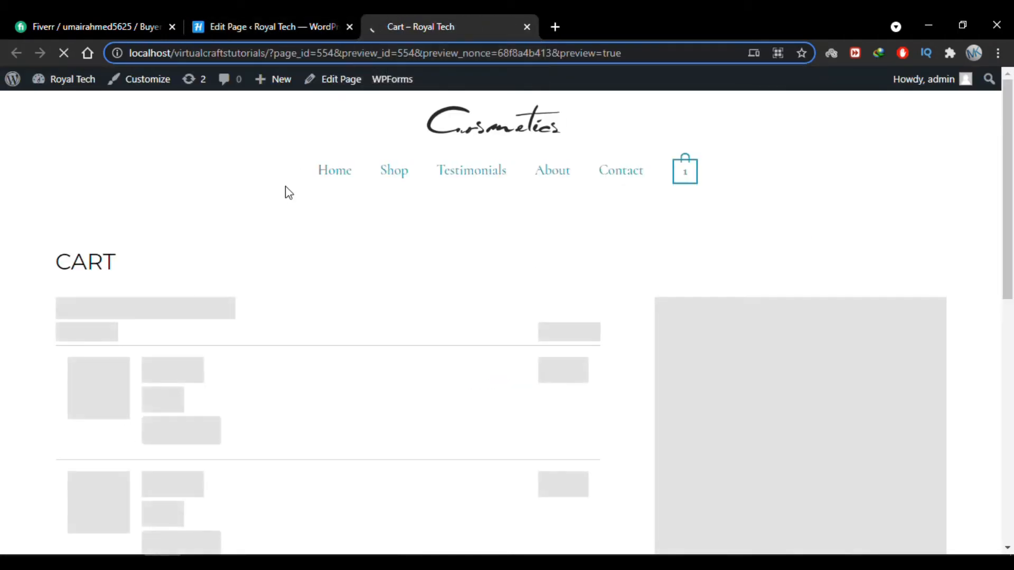
{"action": "scroll", "coordinate": [3, 242], "scroll_direction": "down", "scroll_amount": 2}
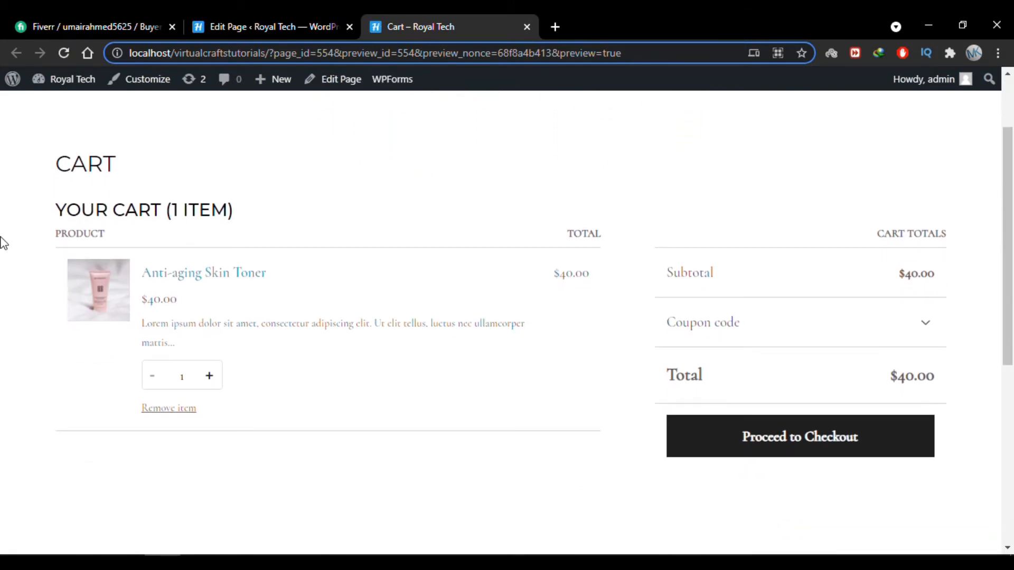
{"action": "scroll", "coordinate": [2, 243], "scroll_direction": "up", "scroll_amount": 2}
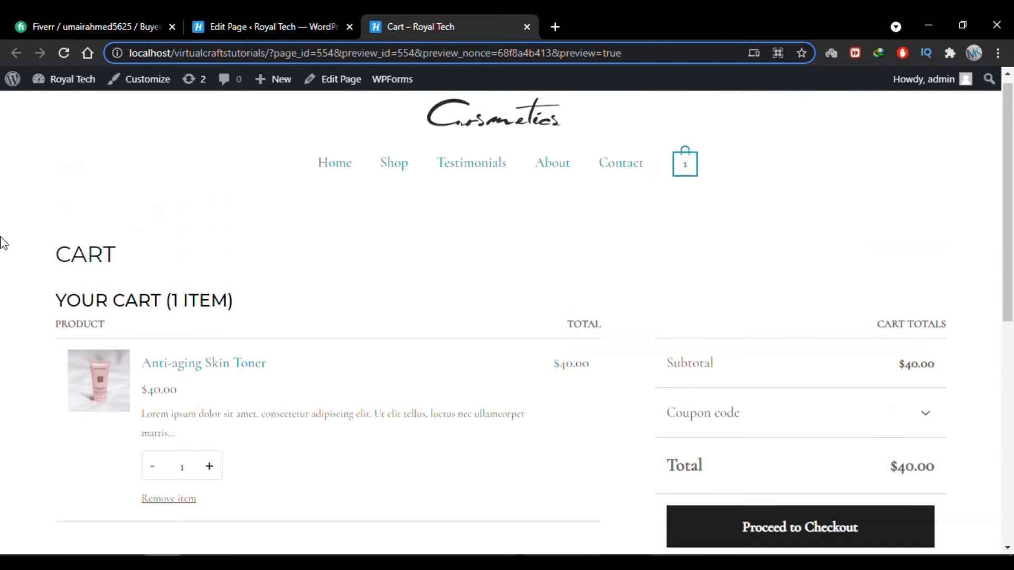
Open the Daily Moisturiser product from the store's shop page and add one to the cart.
{"action": "left_click", "coordinate": [398, 175]}
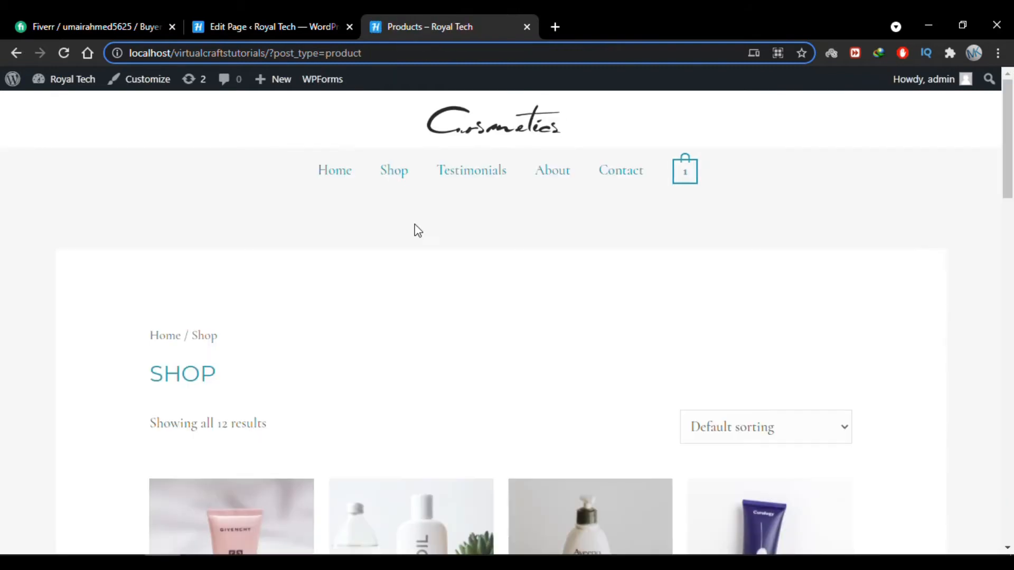
{"action": "scroll", "coordinate": [440, 302], "scroll_direction": "down", "scroll_amount": 5}
{"action": "left_click", "coordinate": [590, 299]}
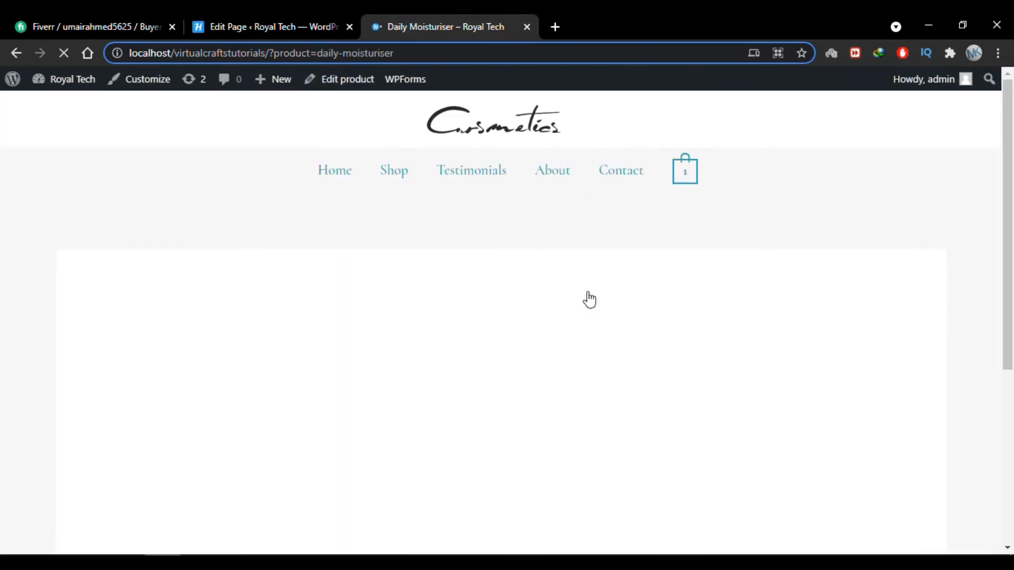
{"action": "scroll", "coordinate": [594, 316], "scroll_direction": "down", "scroll_amount": 3}
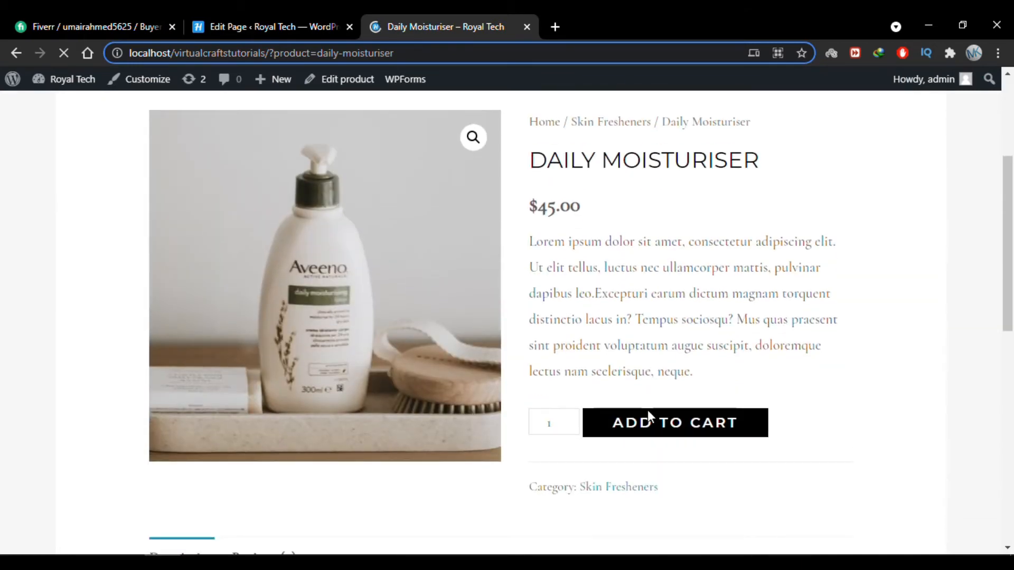
{"action": "left_click", "coordinate": [686, 423]}
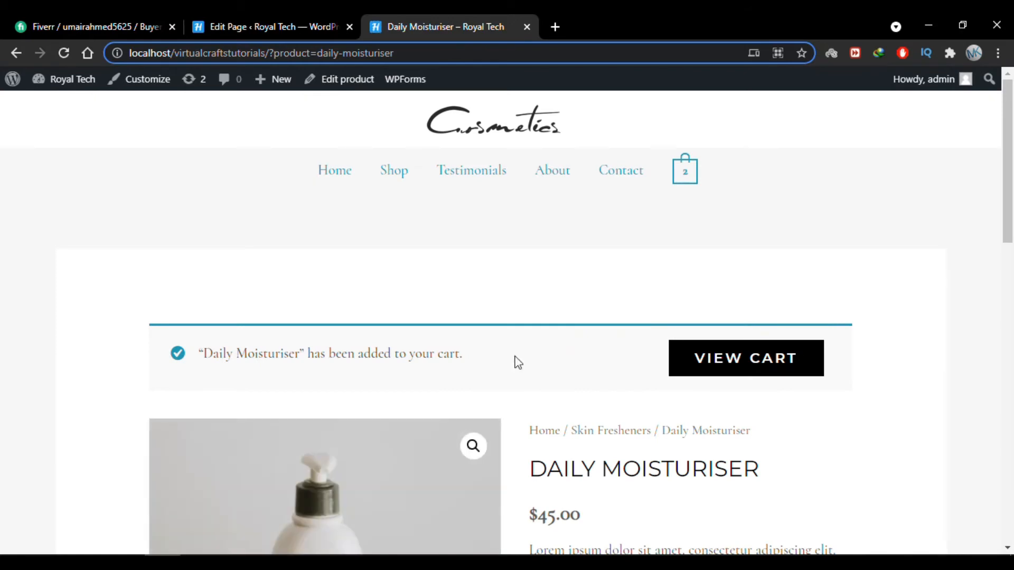
Return to the shop and add the Men's Dress Shirt in color Green and size M to the cart.
{"action": "left_click", "coordinate": [399, 178]}
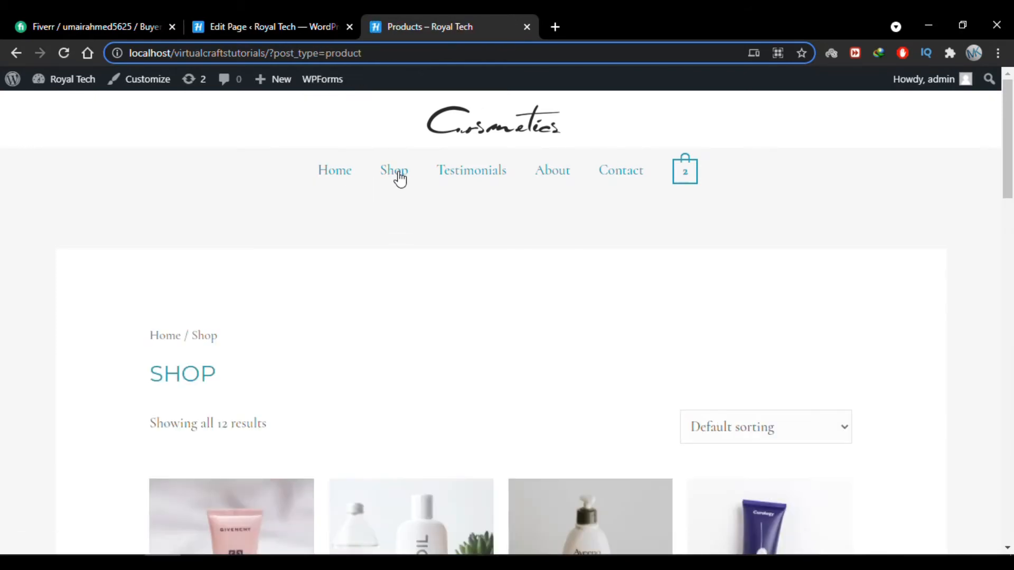
{"action": "scroll", "coordinate": [417, 354], "scroll_direction": "down", "scroll_amount": 8}
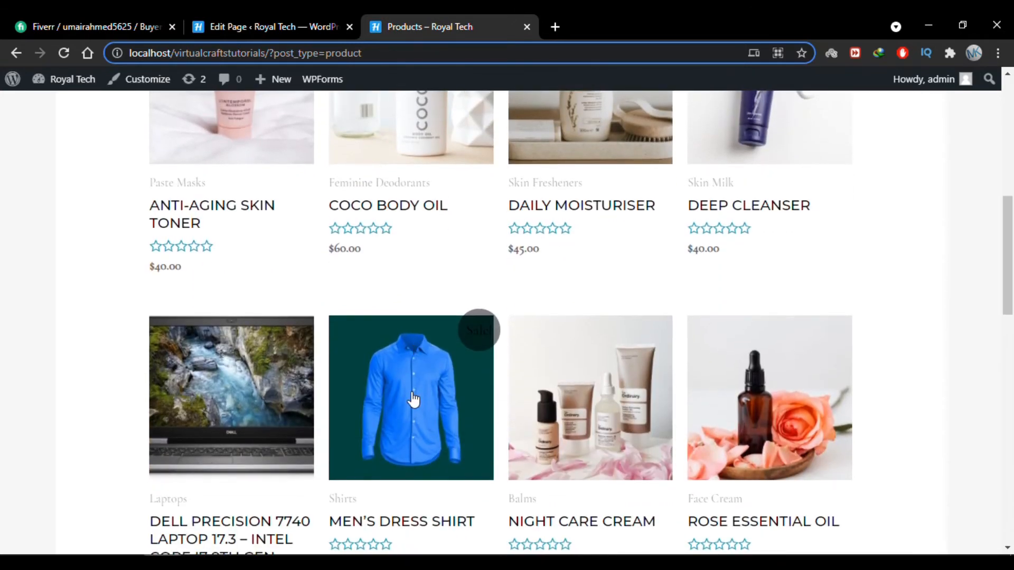
{"action": "left_click", "coordinate": [413, 399]}
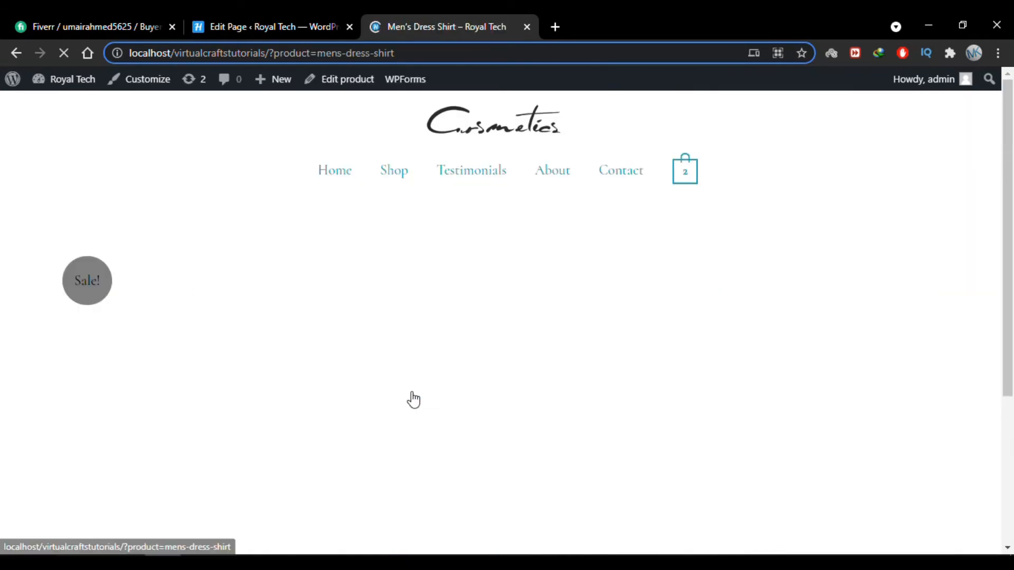
{"action": "scroll", "coordinate": [647, 455], "scroll_direction": "down", "scroll_amount": 5}
{"action": "left_click", "coordinate": [657, 248]}
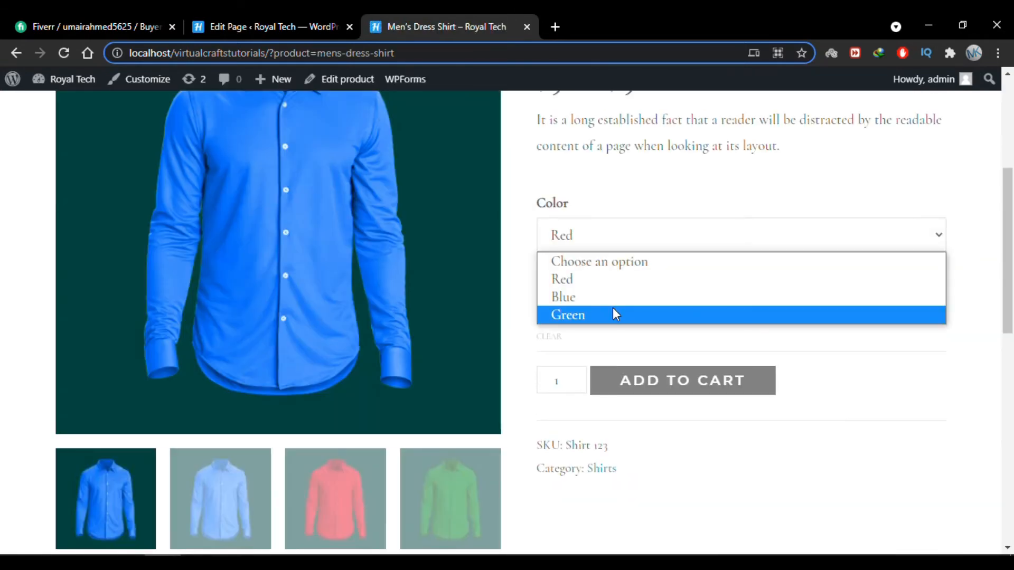
{"action": "left_click", "coordinate": [612, 315]}
{"action": "left_click", "coordinate": [623, 302]}
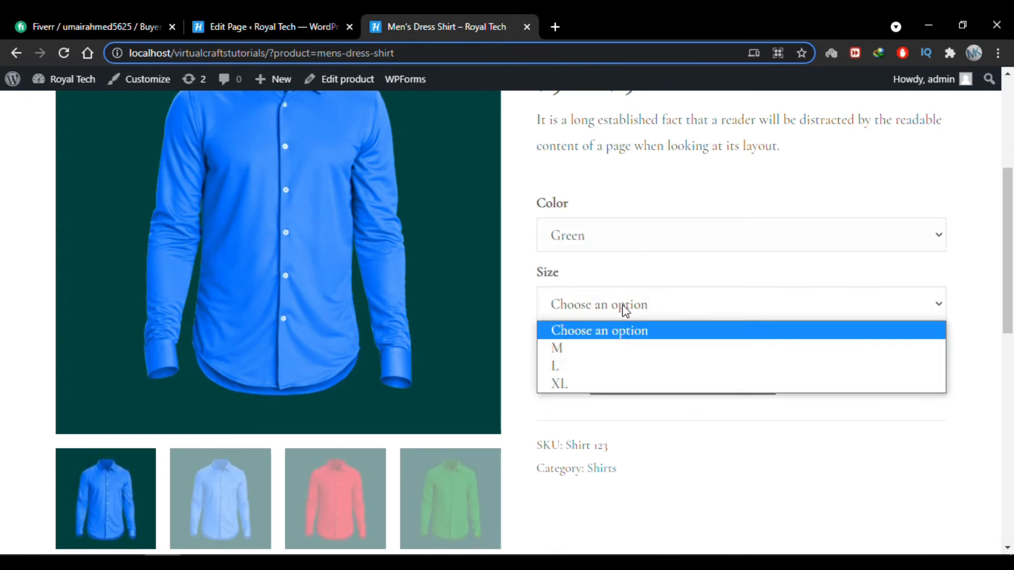
{"action": "left_click", "coordinate": [611, 350]}
{"action": "left_click", "coordinate": [686, 462]}
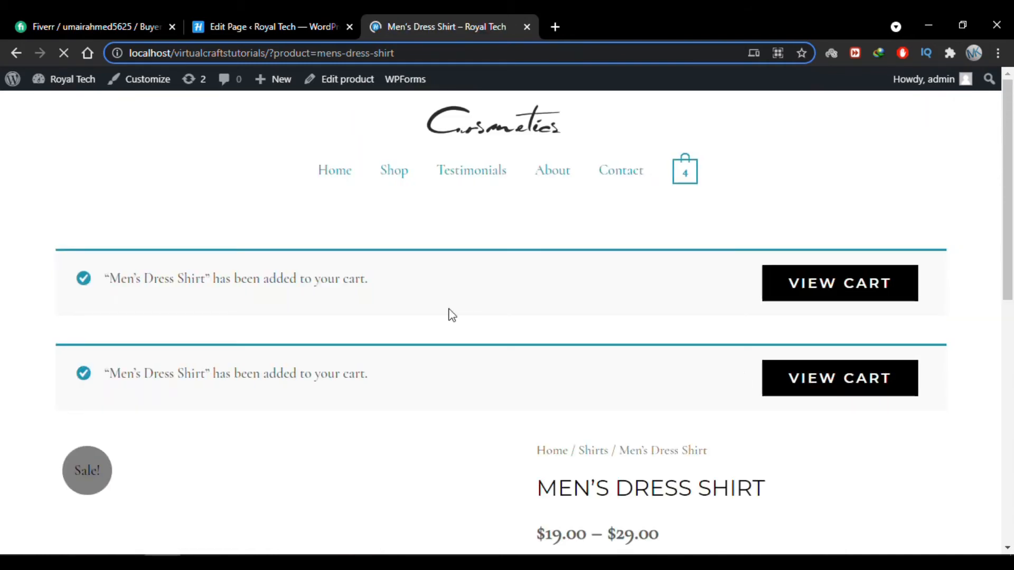
View the cart and examine its product list, quantity controls, coupon code section and cart totals.
{"action": "left_click", "coordinate": [837, 296]}
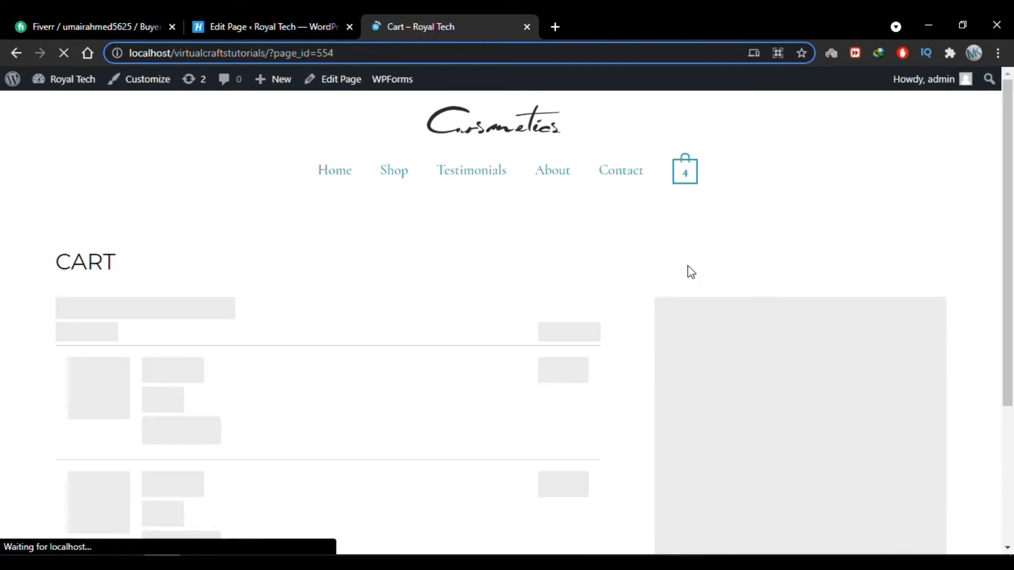
{"action": "scroll", "coordinate": [517, 301], "scroll_direction": "down", "scroll_amount": 2}
{"action": "scroll", "coordinate": [518, 301], "scroll_direction": "down", "scroll_amount": 4}
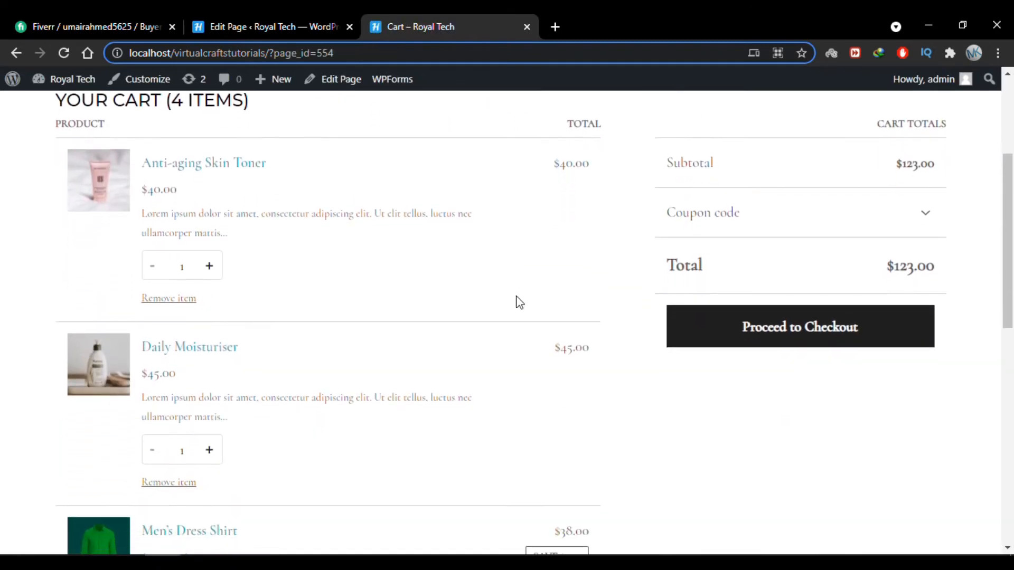
{"action": "scroll", "coordinate": [608, 331], "scroll_direction": "down", "scroll_amount": 5}
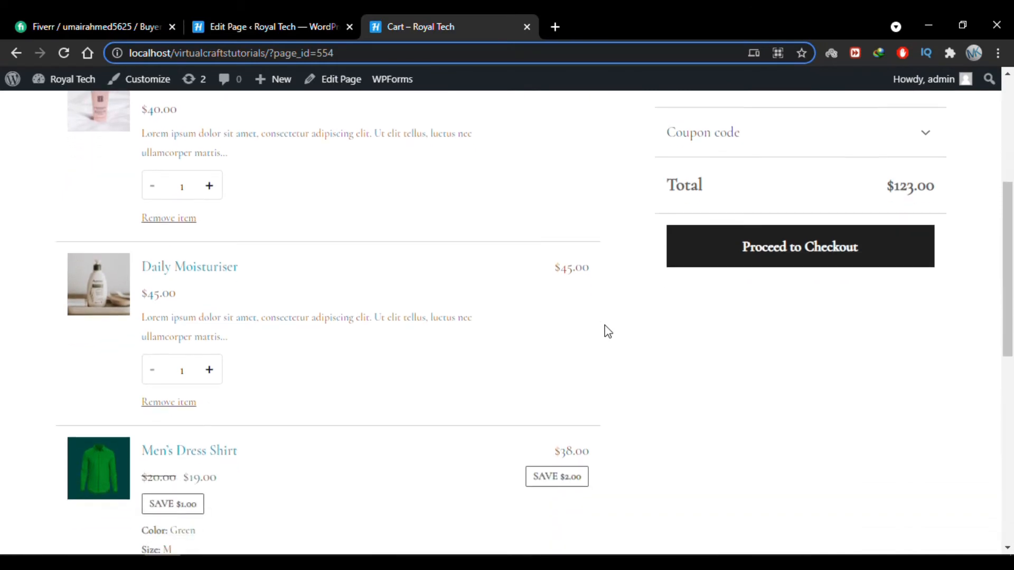
{"action": "scroll", "coordinate": [607, 331], "scroll_direction": "up", "scroll_amount": 8}
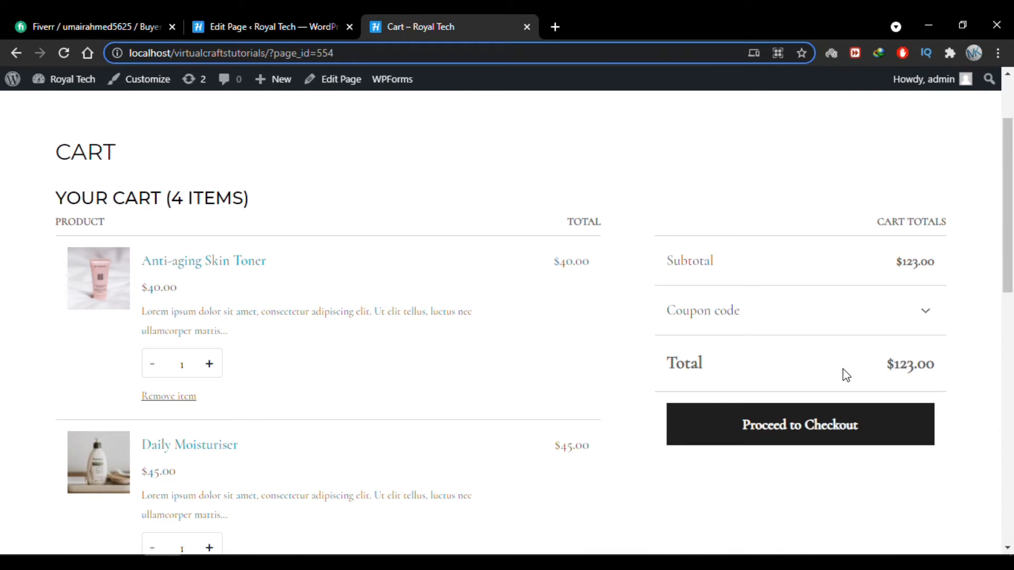
{"action": "left_click", "coordinate": [910, 310]}
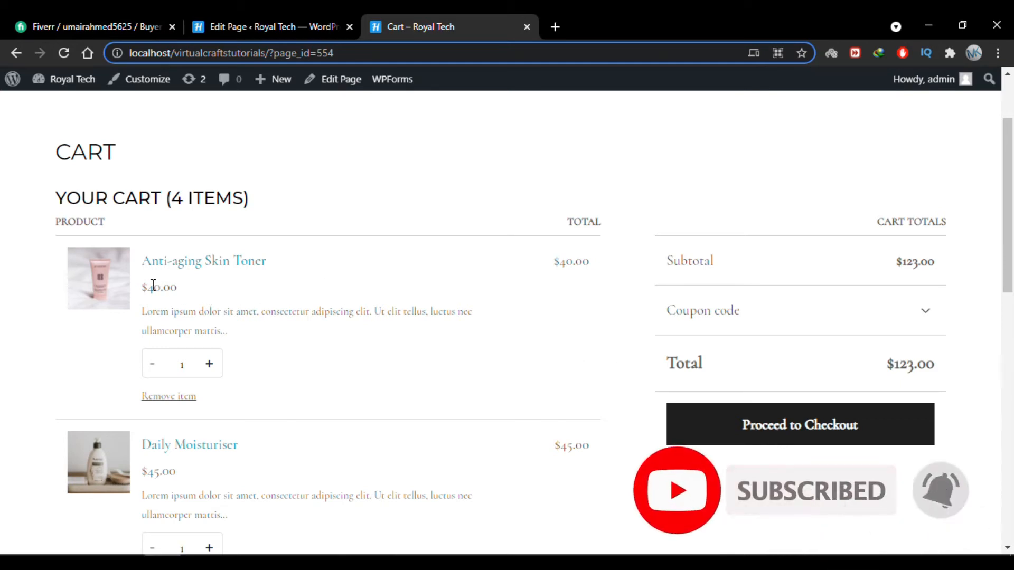
{"action": "scroll", "coordinate": [283, 305], "scroll_direction": "down", "scroll_amount": 5}
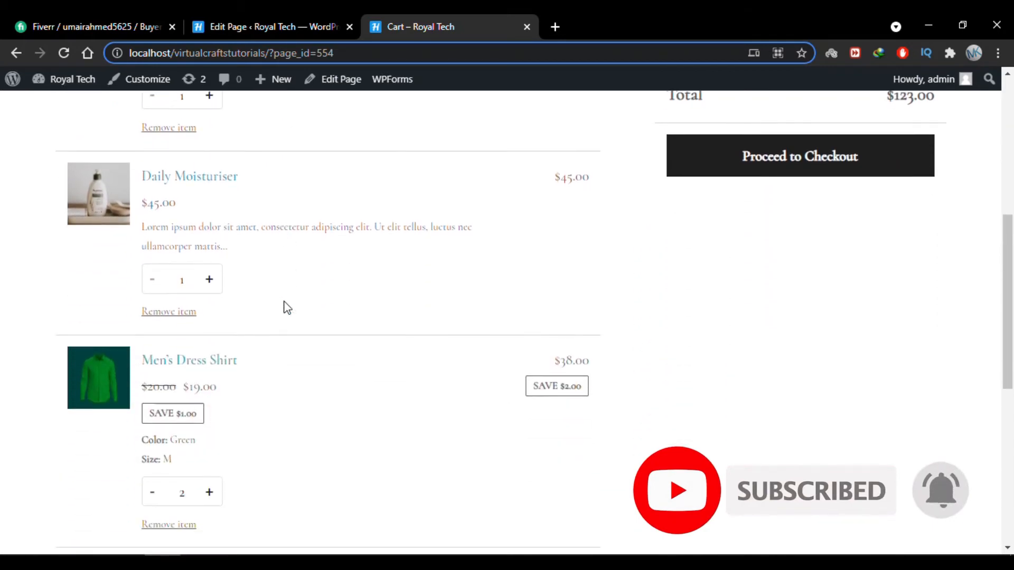
{"action": "scroll", "coordinate": [296, 274], "scroll_direction": "up", "scroll_amount": 3}
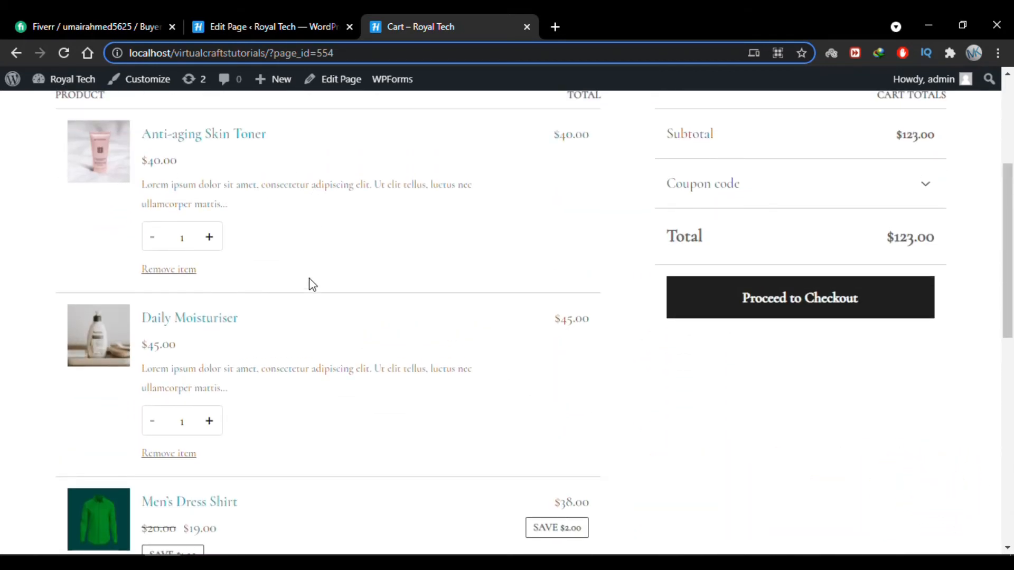
{"action": "scroll", "coordinate": [267, 261], "scroll_direction": "down", "scroll_amount": 3}
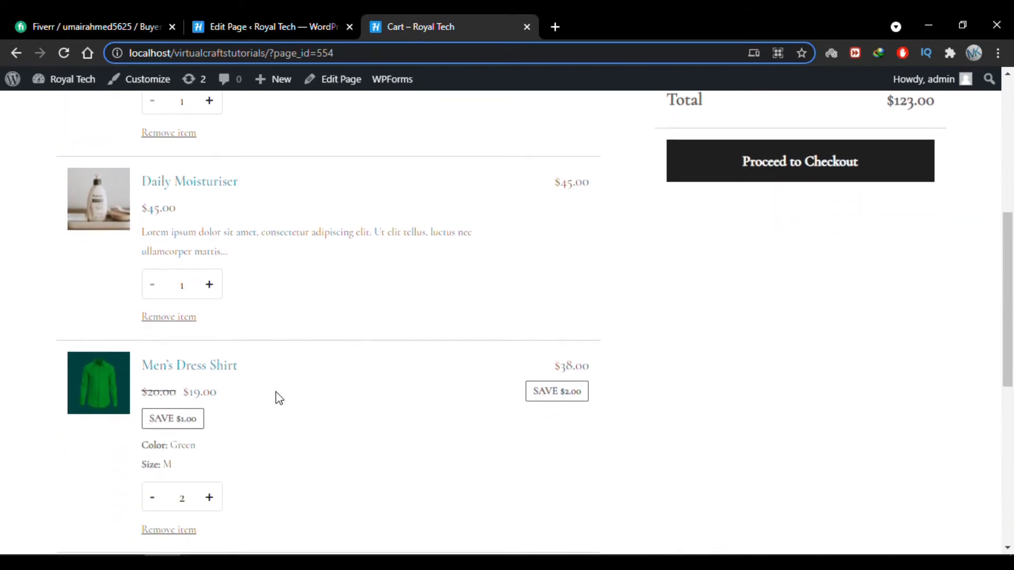
{"action": "scroll", "coordinate": [276, 398], "scroll_direction": "down", "scroll_amount": 1}
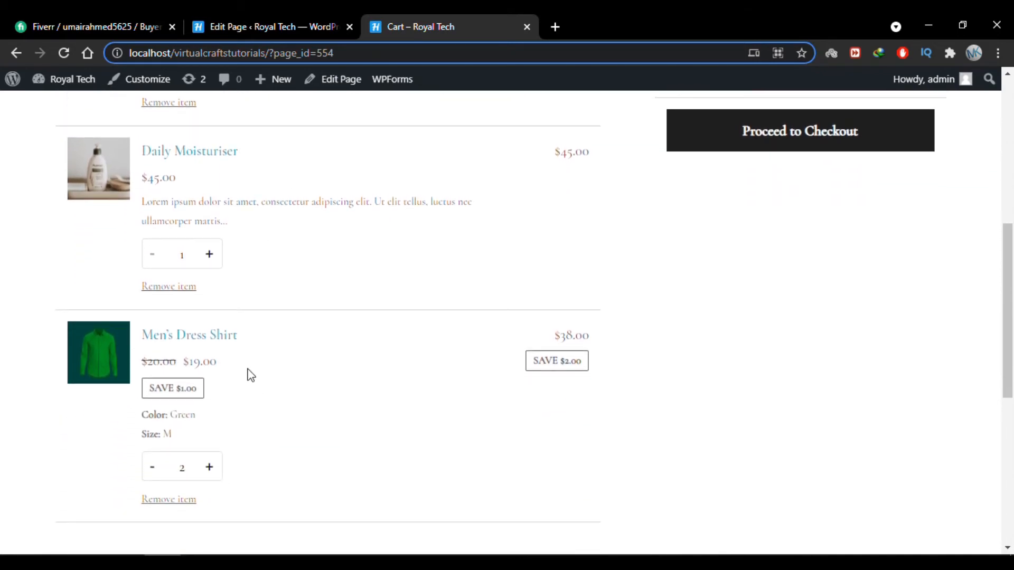
Examine the Men's Dress Shirt entry in the cart: its discounted price, savings label, color and size, line total and quantity.
{"action": "double_click", "coordinate": [146, 364]}
{"action": "left_click_drag", "start_coordinate": [183, 364], "coordinate": [150, 398]}
{"action": "left_click", "coordinate": [216, 363]}
{"action": "left_click", "coordinate": [244, 392]}
{"action": "left_click_drag", "start_coordinate": [172, 439], "coordinate": [141, 412]}
{"action": "left_click", "coordinate": [216, 429]}
{"action": "left_click_drag", "start_coordinate": [595, 345], "coordinate": [556, 337]}
{"action": "left_click", "coordinate": [557, 339]}
{"action": "double_click", "coordinate": [181, 468]}
{"action": "type", "text": "2"}
Remove the Daily Moisturiser from the cart and review the remaining items and cart totals.
{"action": "scroll", "coordinate": [496, 345], "scroll_direction": "up", "scroll_amount": 1}
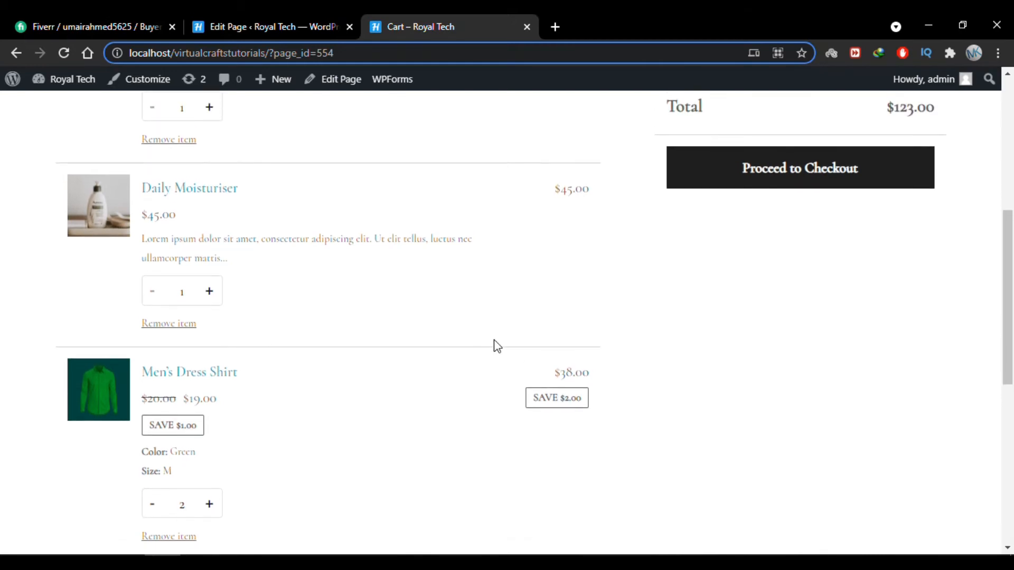
{"action": "left_click", "coordinate": [168, 327]}
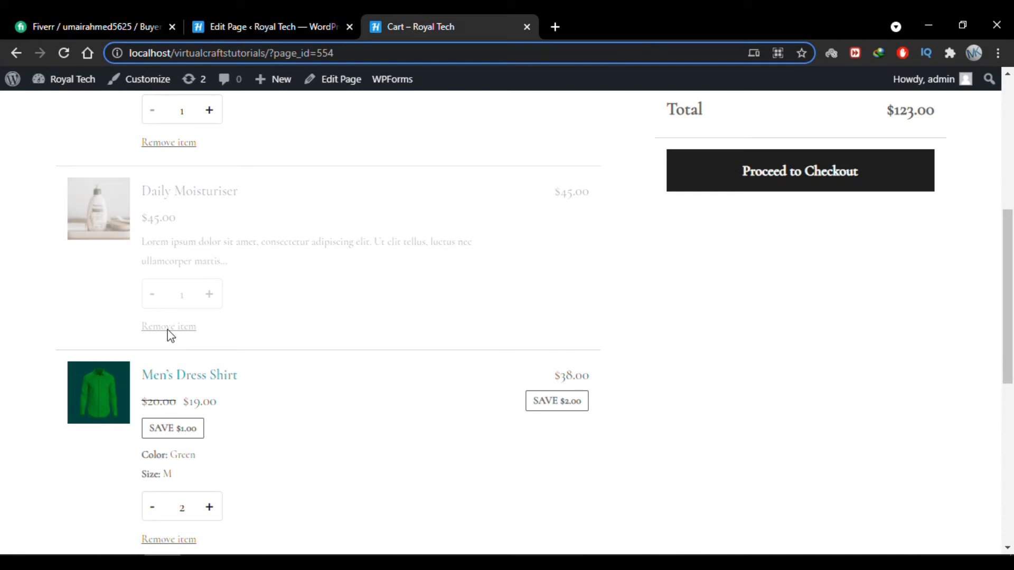
{"action": "scroll", "coordinate": [344, 320], "scroll_direction": "up", "scroll_amount": 3}
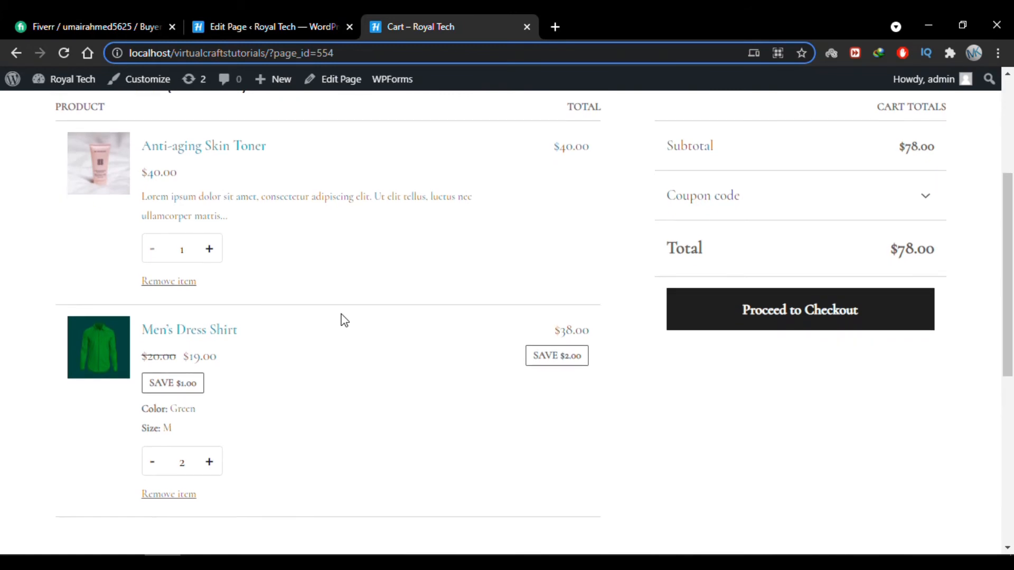
{"action": "scroll", "coordinate": [345, 320], "scroll_direction": "up", "scroll_amount": 4}
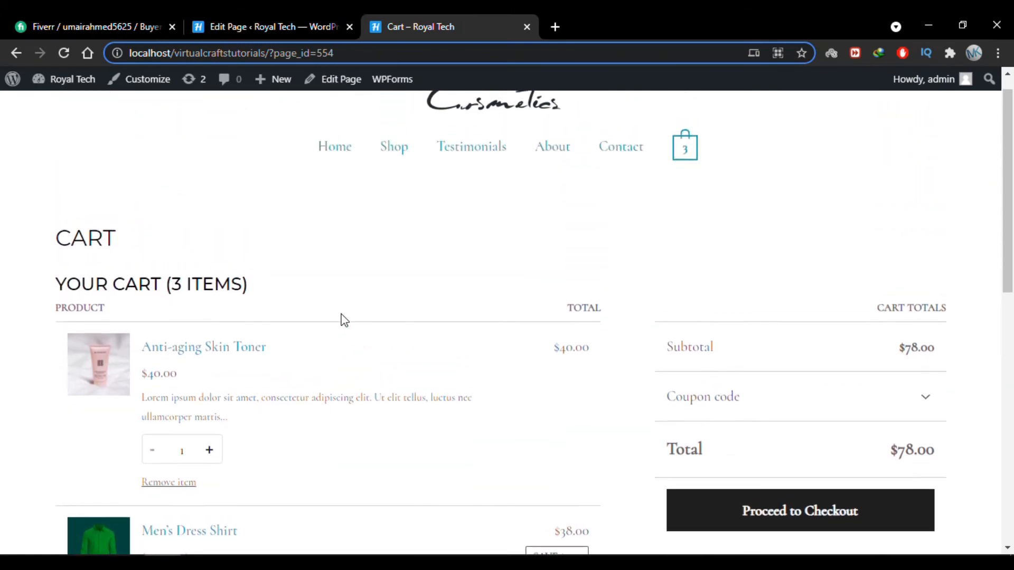
Return to the site's list of pages and open the Checkout entry marked Checkout Page for editing.
{"action": "left_click", "coordinate": [300, 18]}
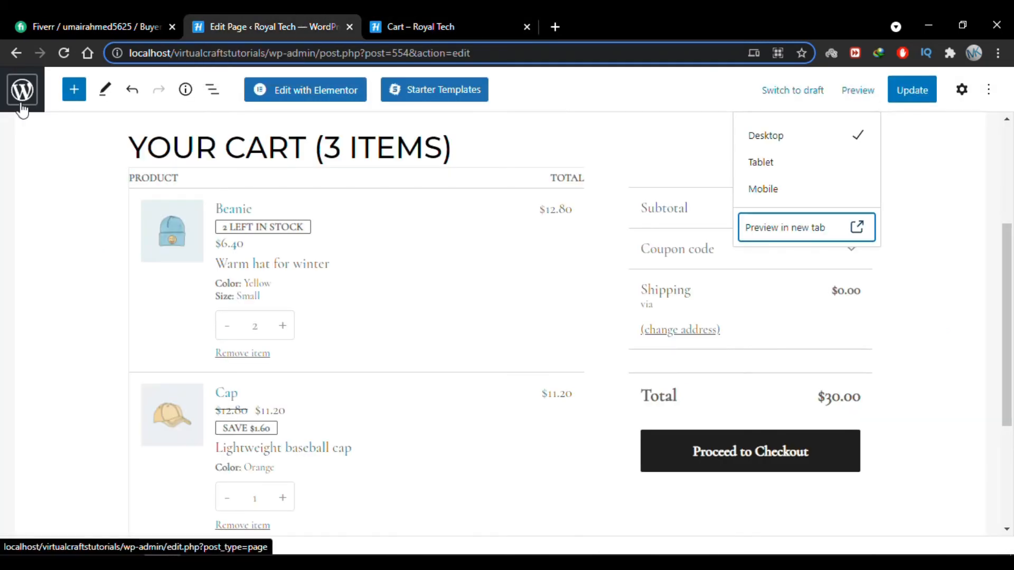
{"action": "left_click", "coordinate": [21, 105]}
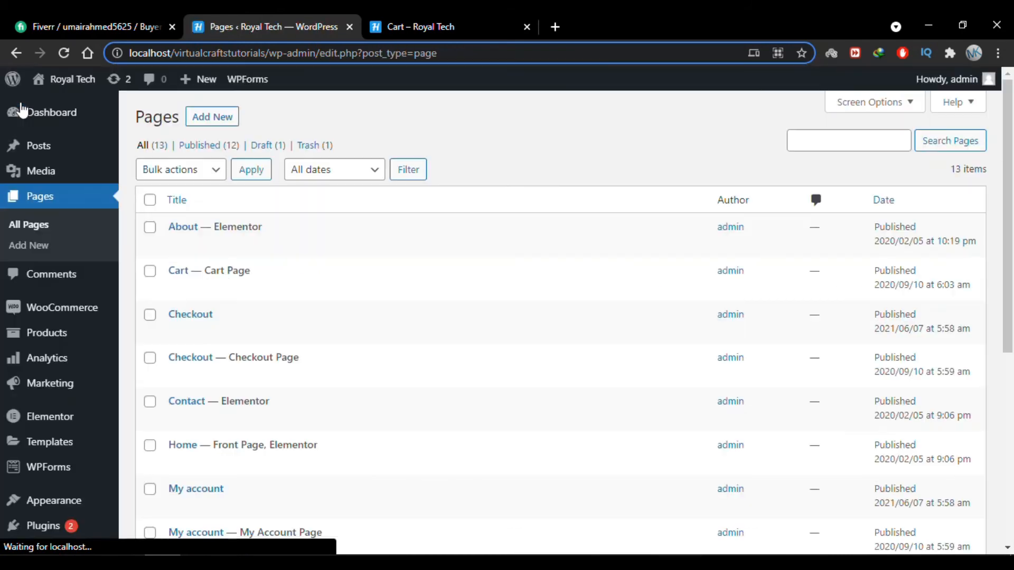
{"action": "mouse_move", "coordinate": [346, 365]}
{"action": "left_click", "coordinate": [176, 376]}
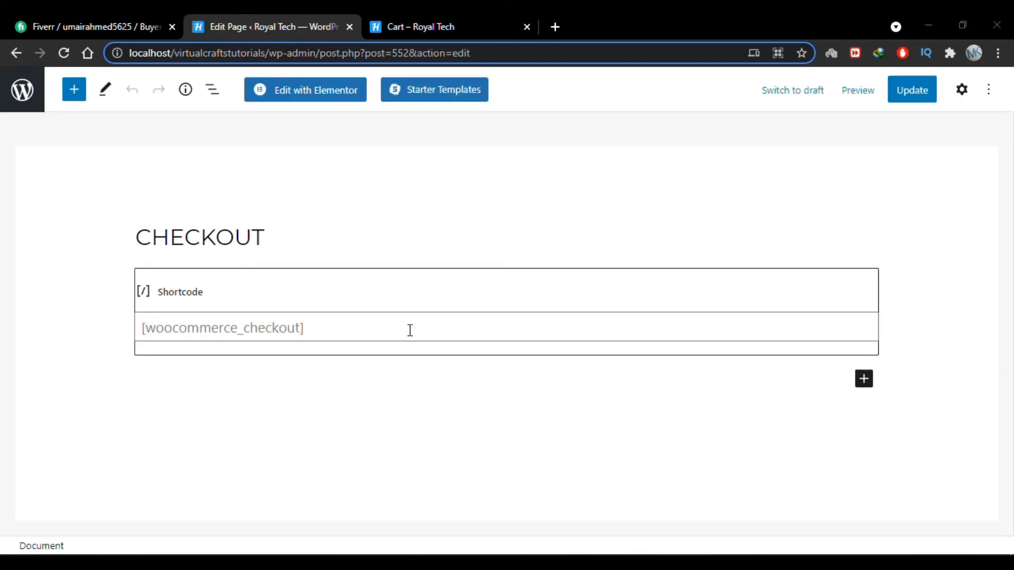
Replace the [woocommerce_checkout] shortcode block with the Checkout block and dismiss the compatibility notice.
{"action": "left_click", "coordinate": [465, 304]}
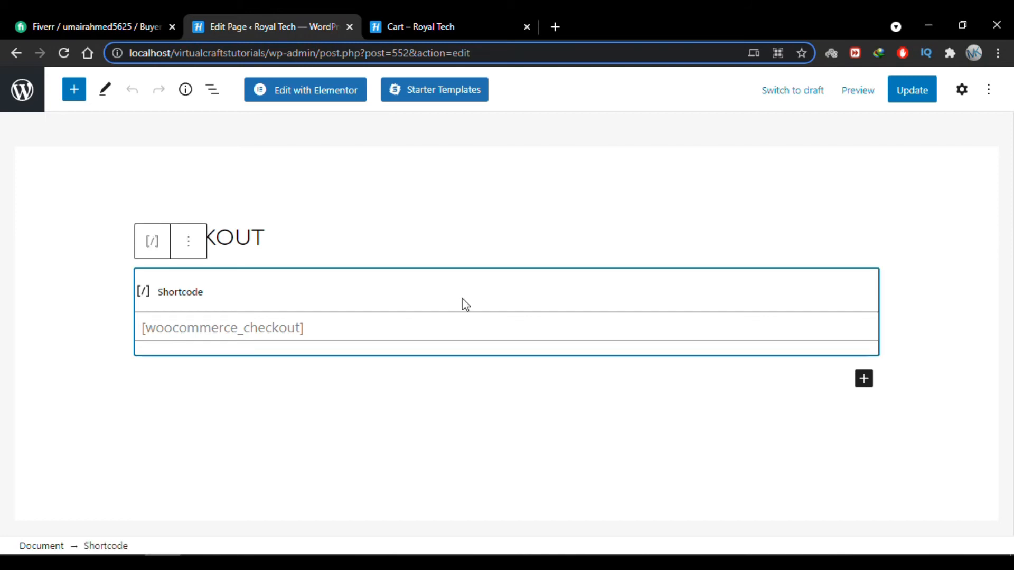
{"action": "key", "text": "Delete"}
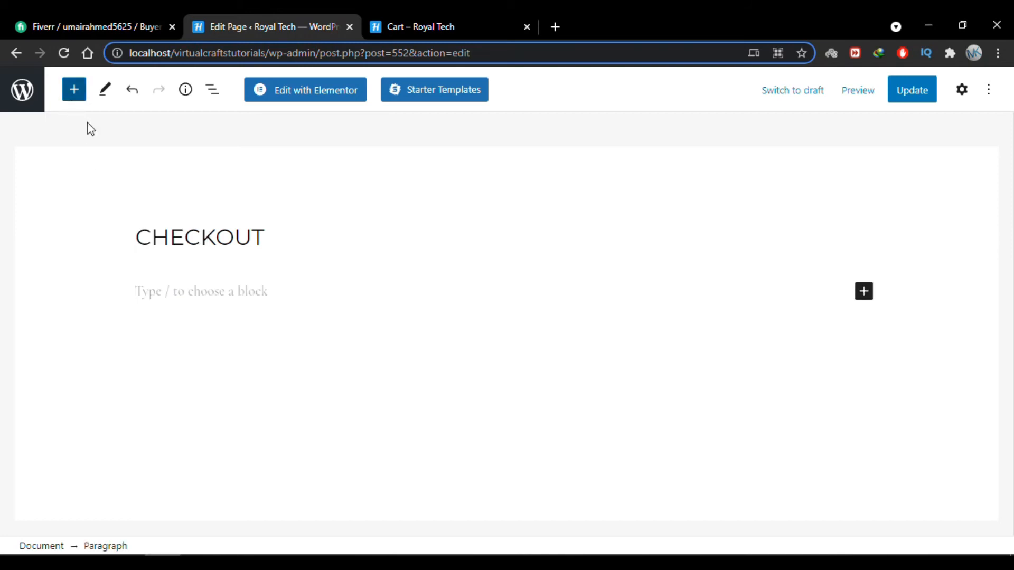
{"action": "left_click", "coordinate": [76, 91]}
{"action": "type", "text": "checkout"}
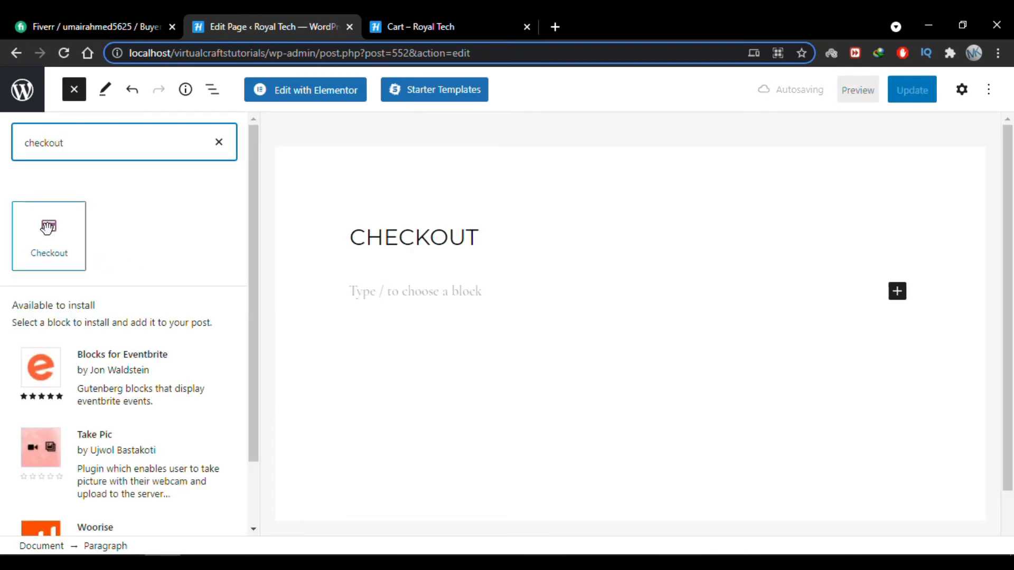
{"action": "left_click", "coordinate": [50, 254]}
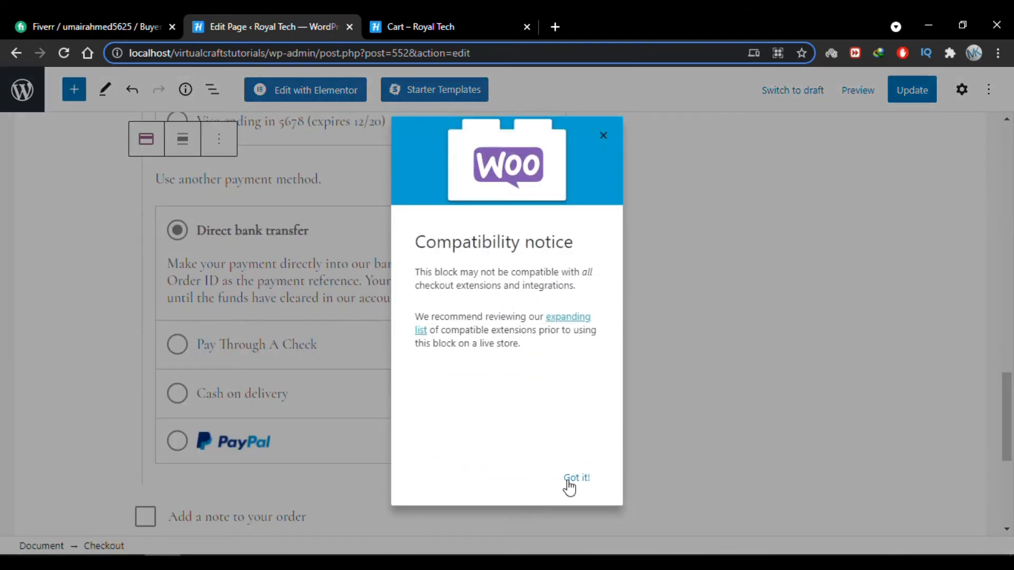
{"action": "left_click", "coordinate": [568, 481]}
Examine the Checkout block's contact, shipping address, shipping options and payment sections, and its order summary with the coupon code area.
{"action": "scroll", "coordinate": [636, 441], "scroll_direction": "up", "scroll_amount": 1}
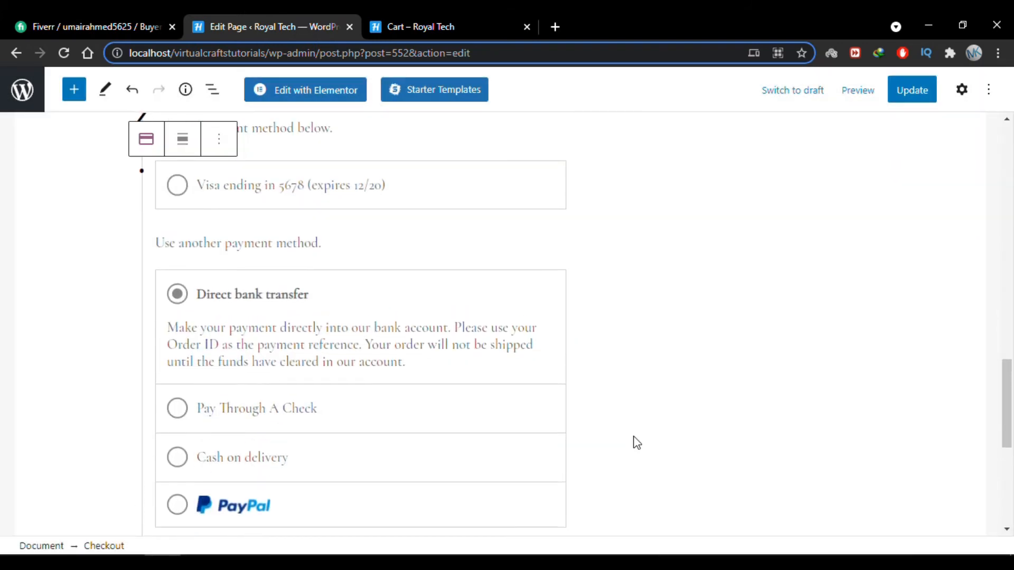
{"action": "scroll", "coordinate": [636, 442], "scroll_direction": "up", "scroll_amount": 10}
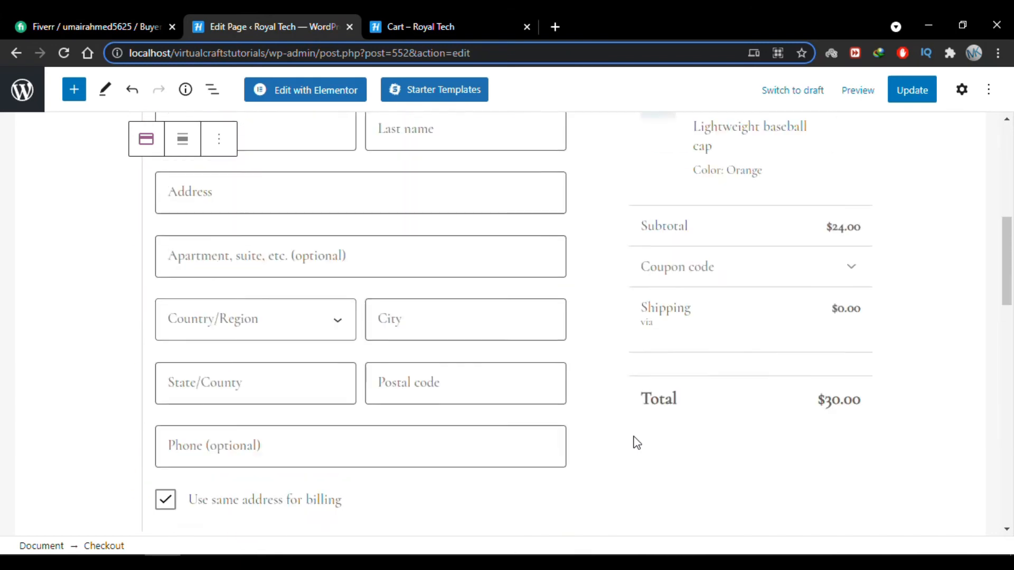
{"action": "scroll", "coordinate": [636, 442], "scroll_direction": "up", "scroll_amount": 1}
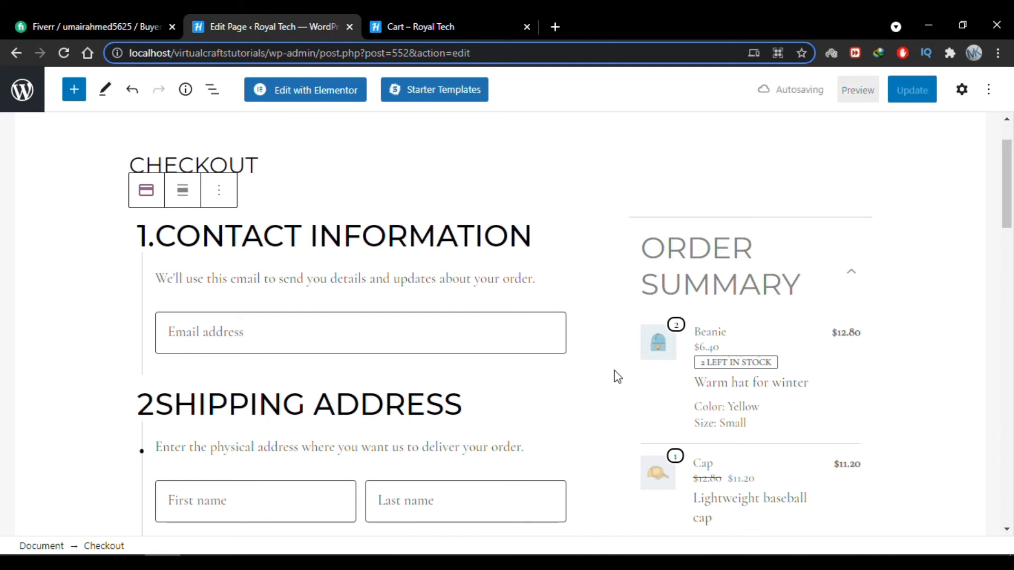
{"action": "scroll", "coordinate": [614, 369], "scroll_direction": "down", "scroll_amount": 1}
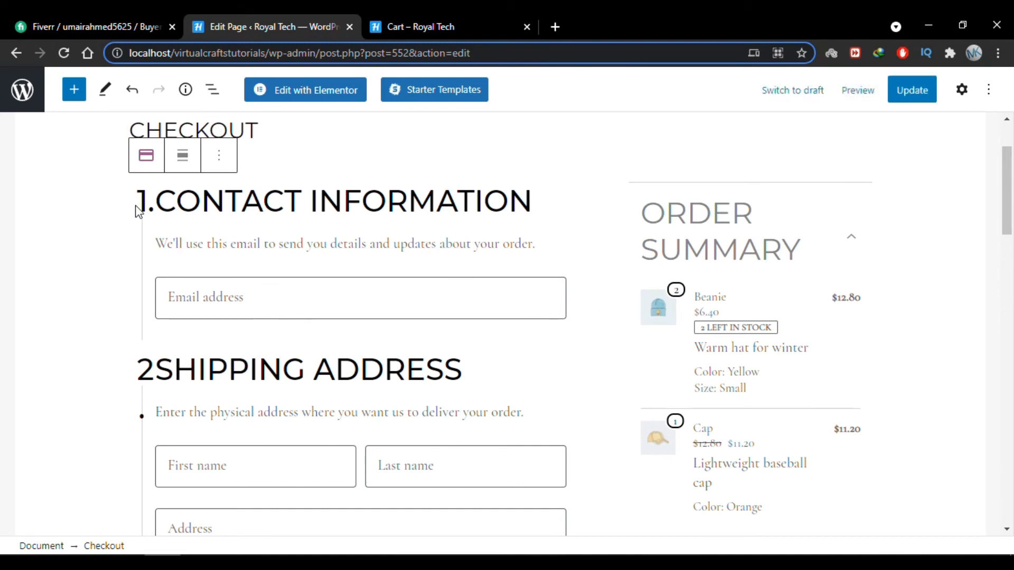
{"action": "scroll", "coordinate": [100, 335], "scroll_direction": "down", "scroll_amount": 3}
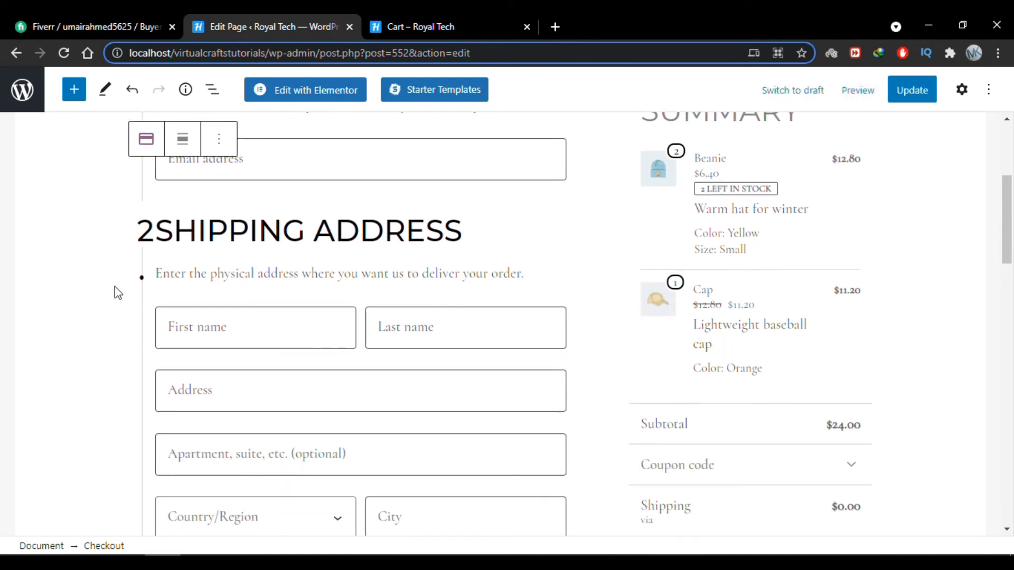
{"action": "scroll", "coordinate": [79, 398], "scroll_direction": "down", "scroll_amount": 9}
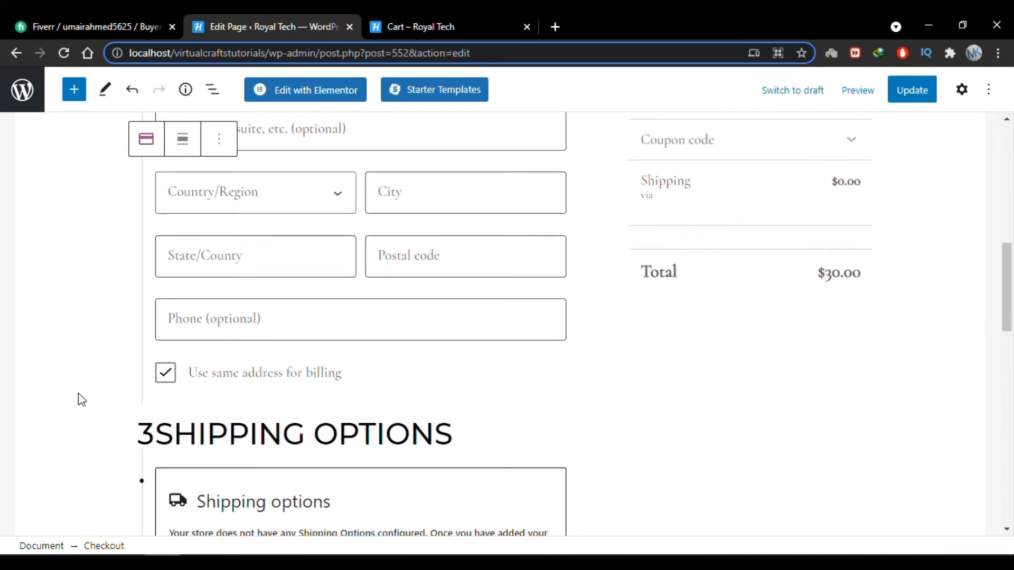
{"action": "scroll", "coordinate": [134, 378], "scroll_direction": "down", "scroll_amount": 6}
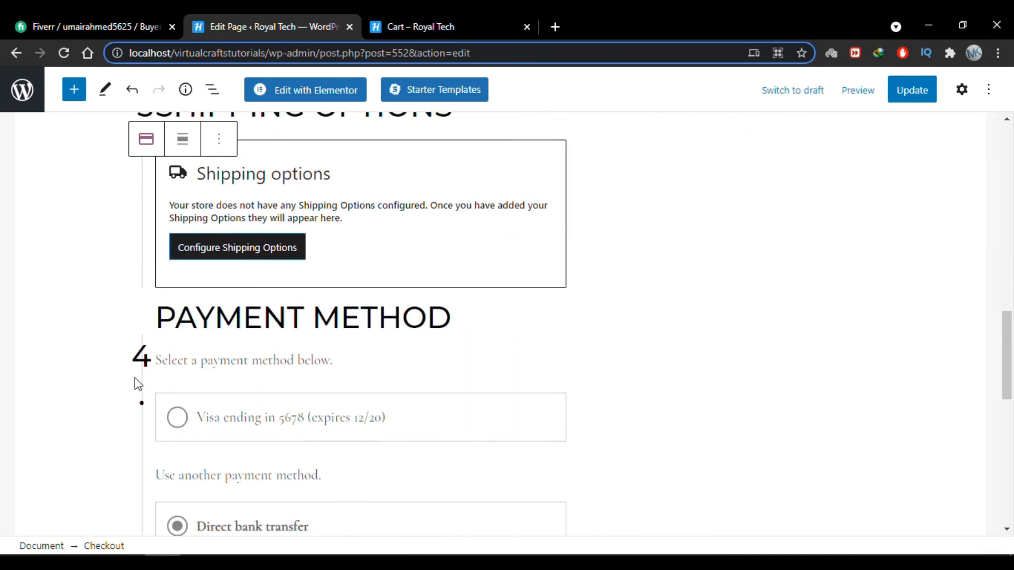
{"action": "scroll", "coordinate": [620, 346], "scroll_direction": "down", "scroll_amount": 3}
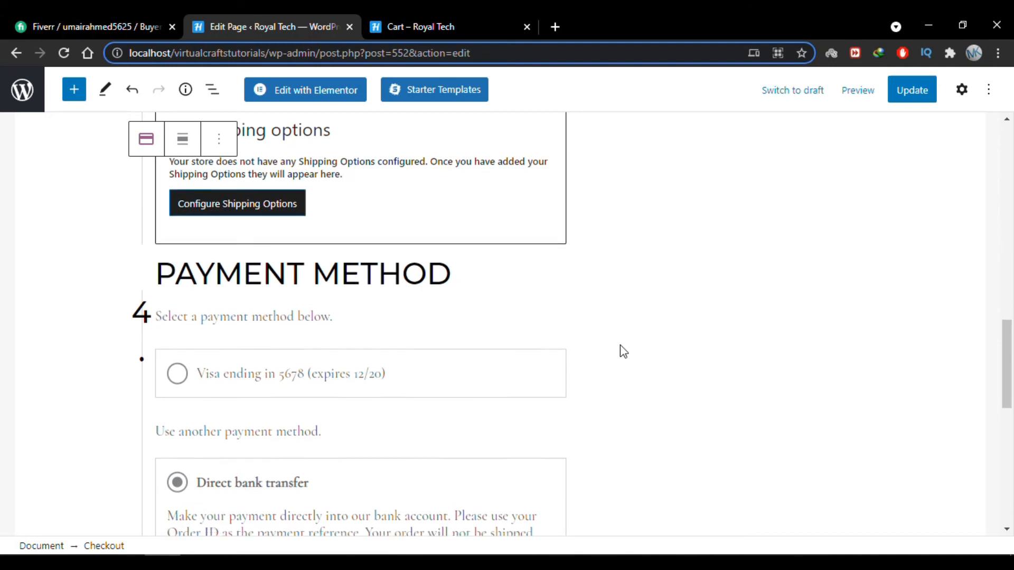
{"action": "scroll", "coordinate": [620, 345], "scroll_direction": "down", "scroll_amount": 3}
{"action": "scroll", "coordinate": [620, 346], "scroll_direction": "up", "scroll_amount": 15}
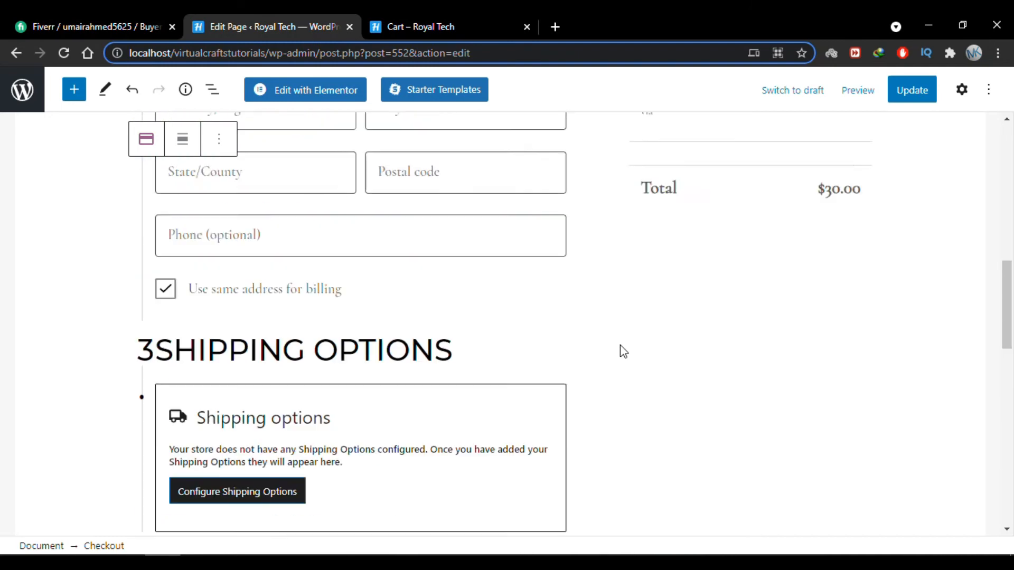
{"action": "scroll", "coordinate": [620, 344], "scroll_direction": "up", "scroll_amount": 4}
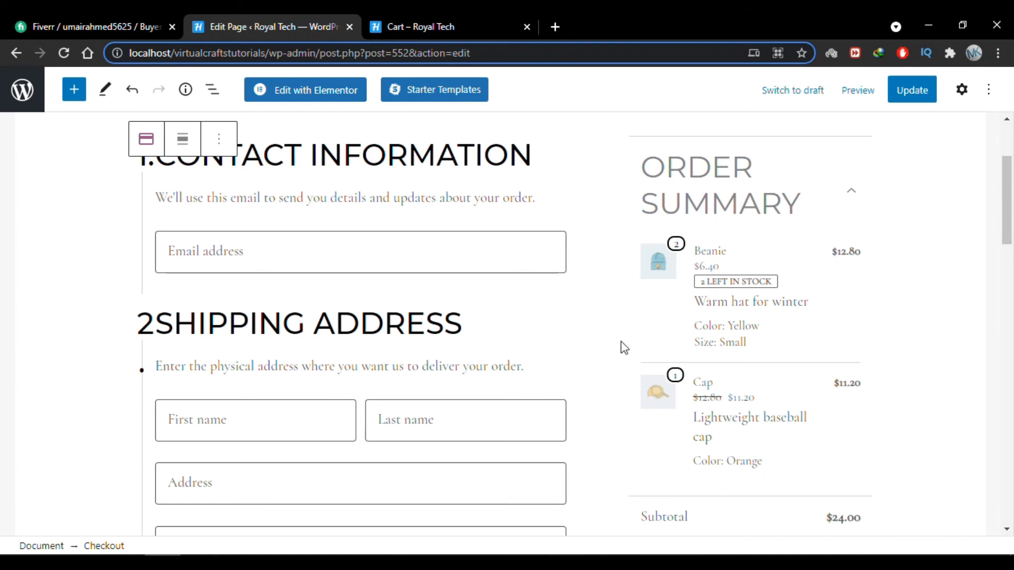
{"action": "scroll", "coordinate": [624, 347], "scroll_direction": "down", "scroll_amount": 5}
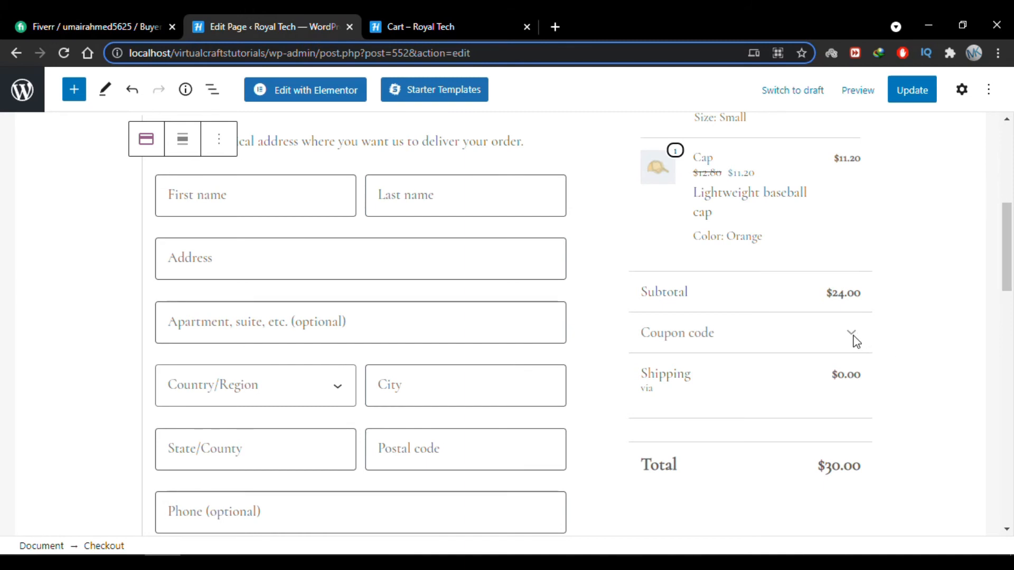
{"action": "scroll", "coordinate": [620, 257], "scroll_direction": "up", "scroll_amount": 6}
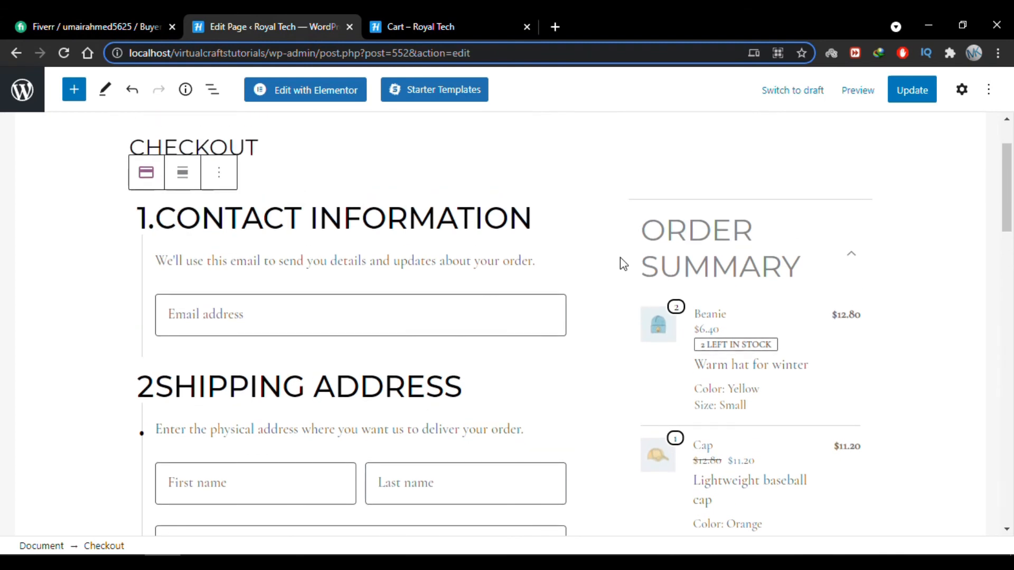
Update the Checkout page and preview it in a new tab.
{"action": "left_click", "coordinate": [910, 101]}
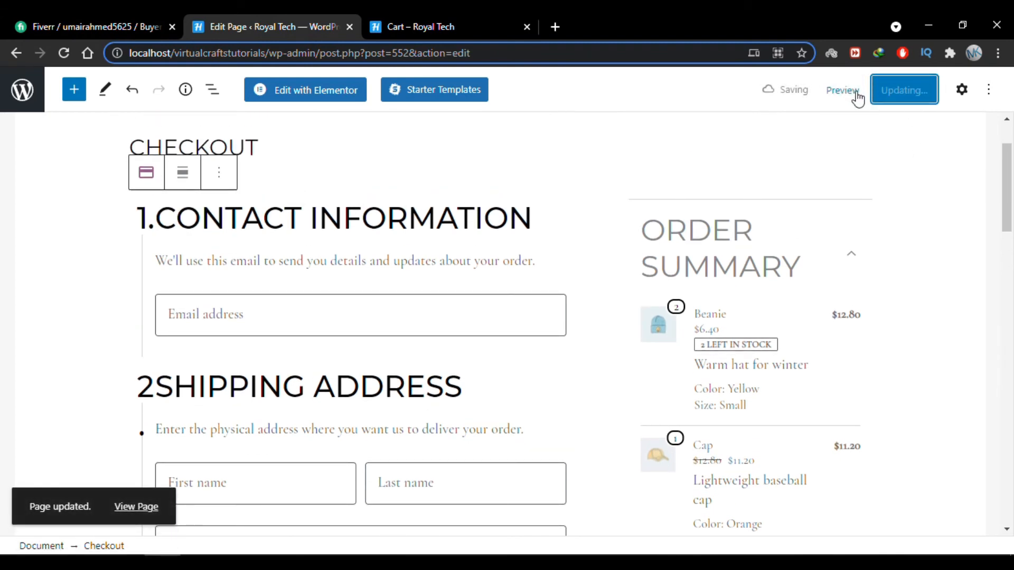
{"action": "left_click", "coordinate": [835, 103]}
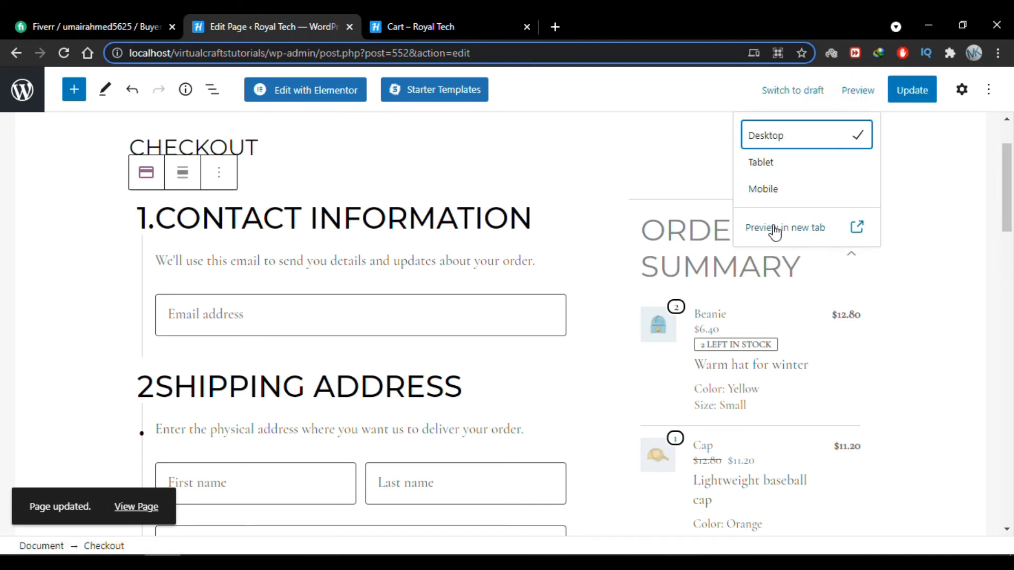
{"action": "left_click", "coordinate": [774, 228]}
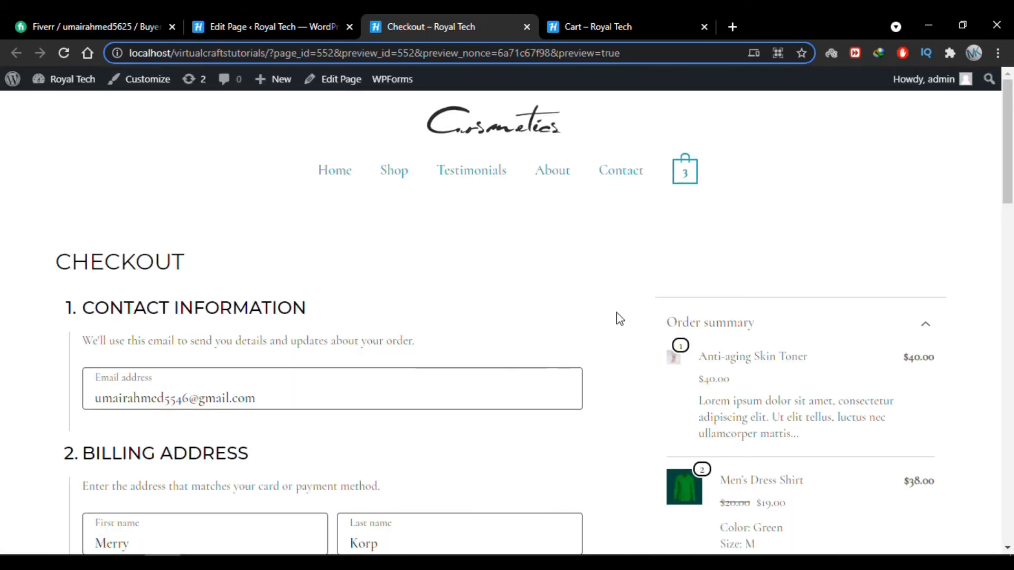
Try the check and cash on delivery payment methods, select PayPal, and enable adding a note to the order.
{"action": "scroll", "coordinate": [617, 313], "scroll_direction": "down", "scroll_amount": 2}
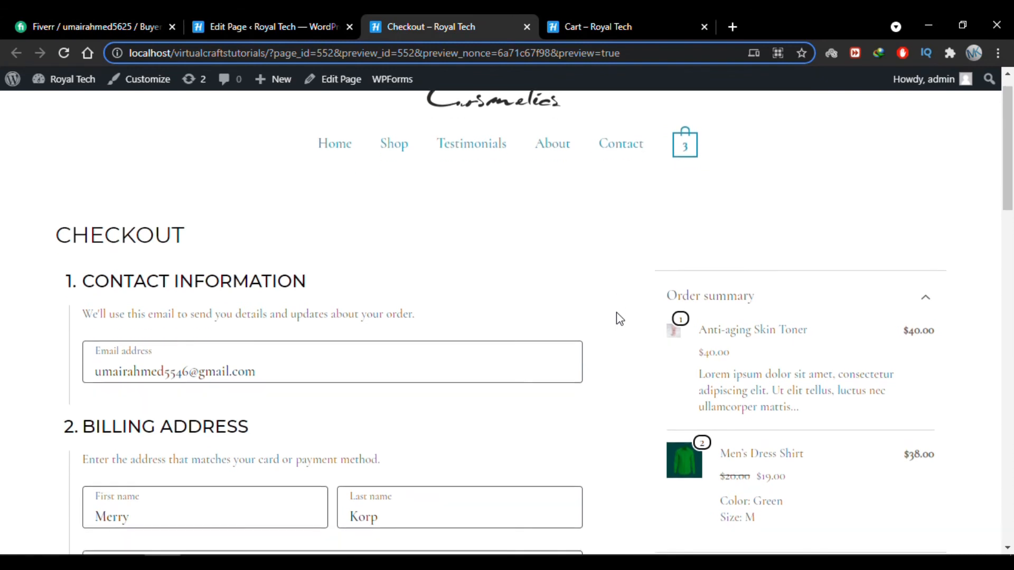
{"action": "scroll", "coordinate": [616, 314], "scroll_direction": "down", "scroll_amount": 5}
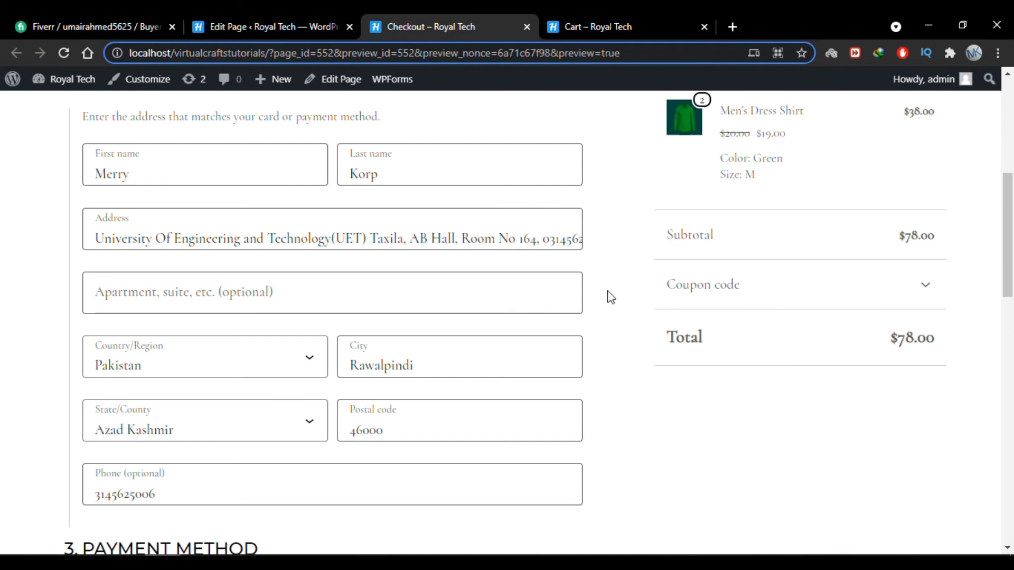
{"action": "scroll", "coordinate": [611, 298], "scroll_direction": "down", "scroll_amount": 8}
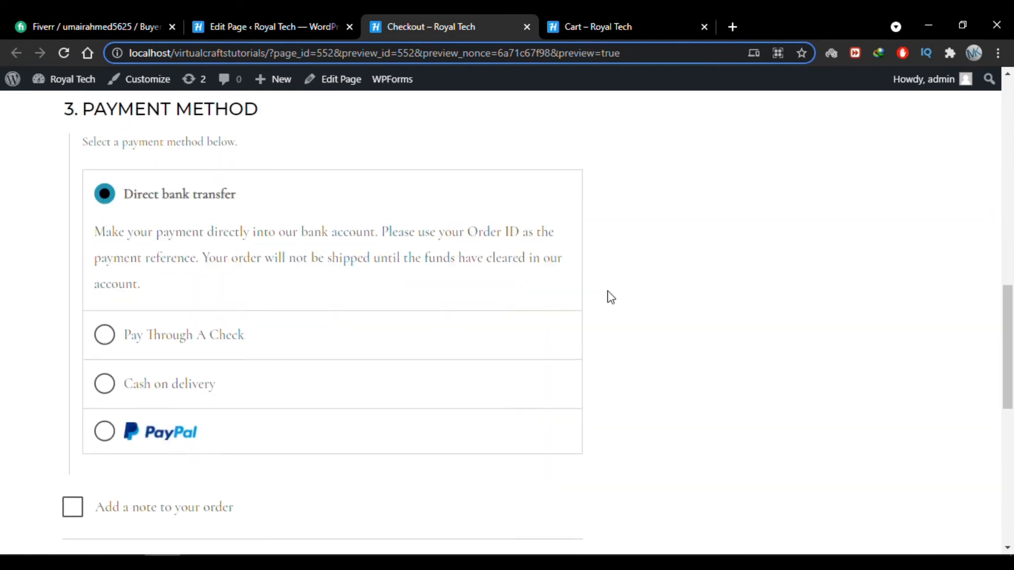
{"action": "left_click", "coordinate": [104, 318]}
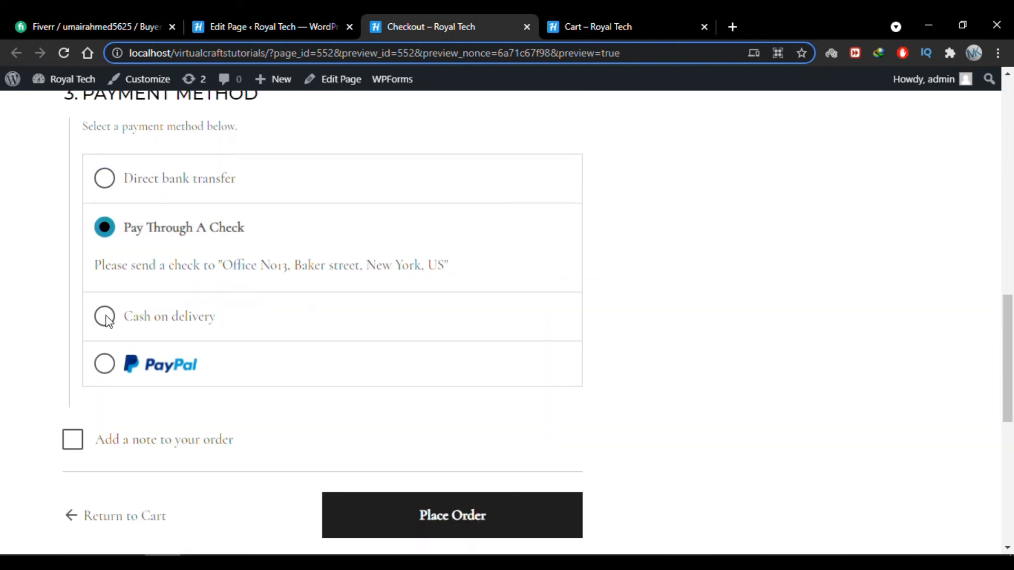
{"action": "left_click", "coordinate": [106, 319]}
{"action": "left_click", "coordinate": [103, 362]}
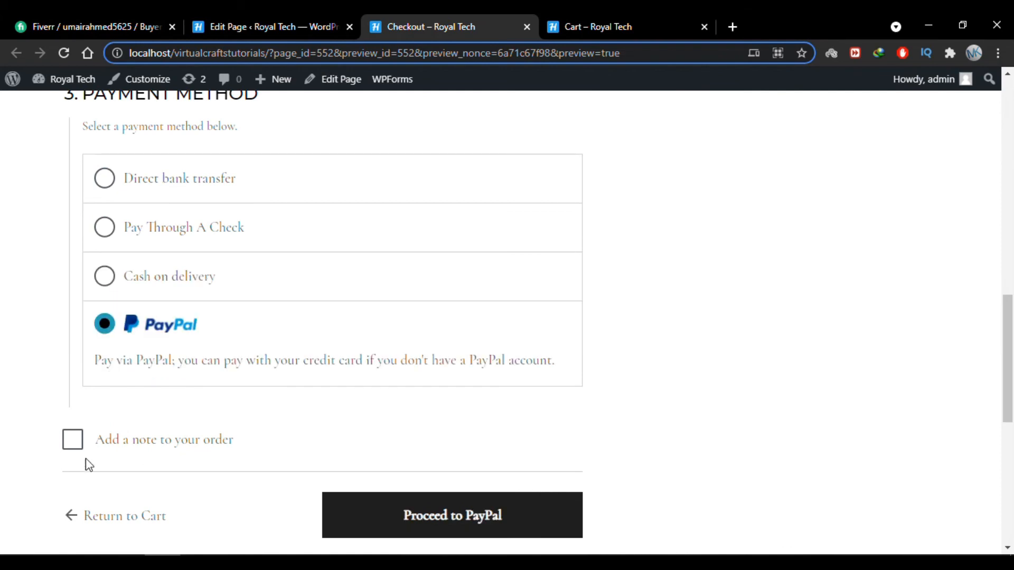
{"action": "left_click", "coordinate": [73, 446]}
{"action": "scroll", "coordinate": [197, 429], "scroll_direction": "down", "scroll_amount": 3}
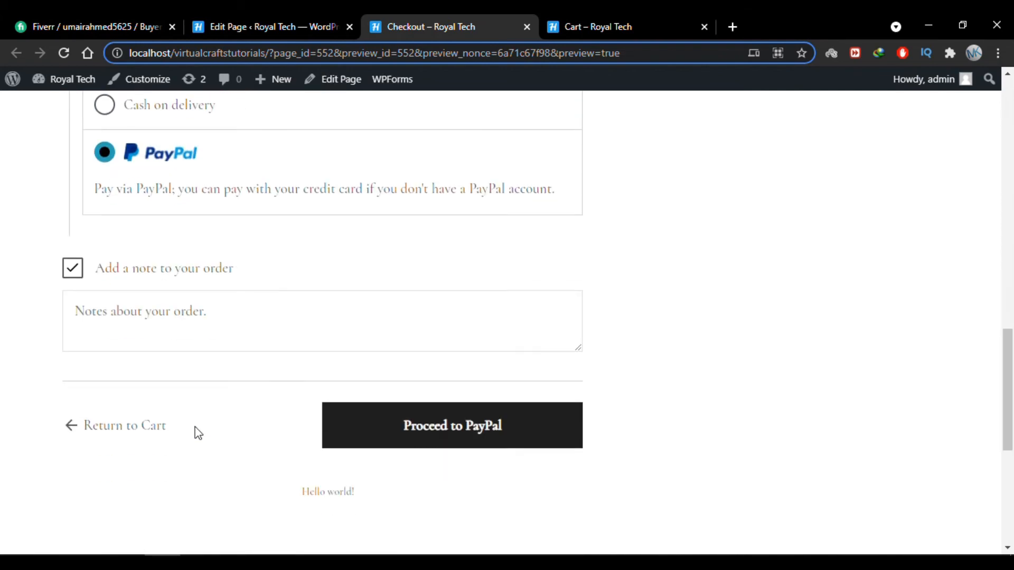
Expand the coupon code section in the checkout's order summary and review the ordered items and billing details.
{"action": "scroll", "coordinate": [111, 310], "scroll_direction": "up", "scroll_amount": 2}
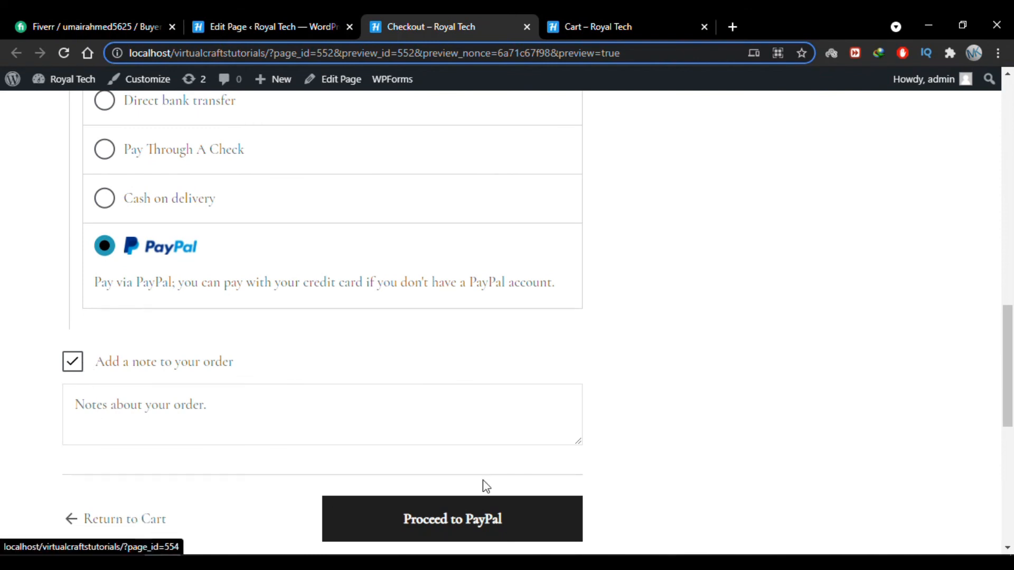
{"action": "scroll", "coordinate": [753, 407], "scroll_direction": "up", "scroll_amount": 9}
{"action": "scroll", "coordinate": [756, 409], "scroll_direction": "up", "scroll_amount": 5}
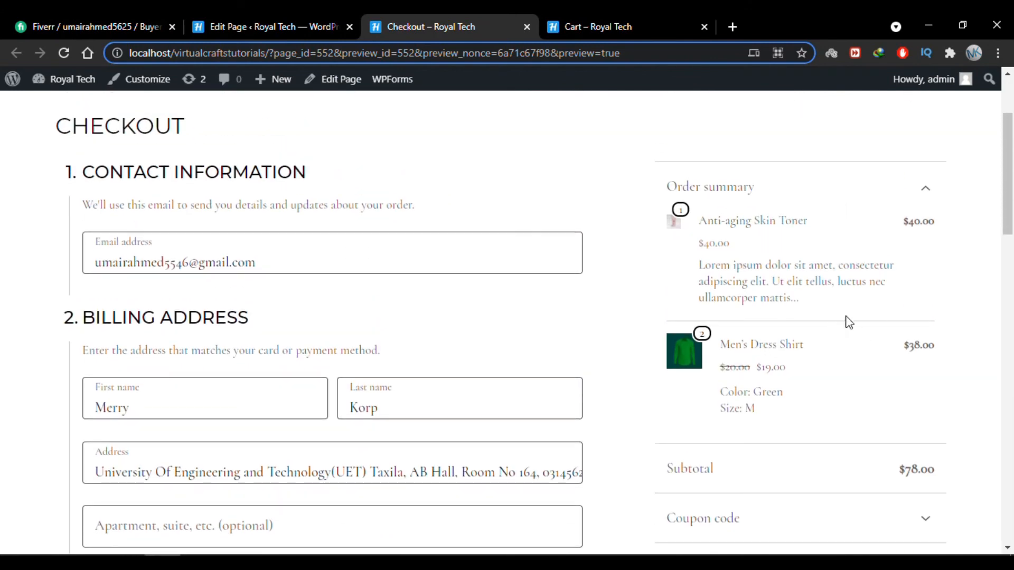
{"action": "scroll", "coordinate": [854, 284], "scroll_direction": "down", "scroll_amount": 2}
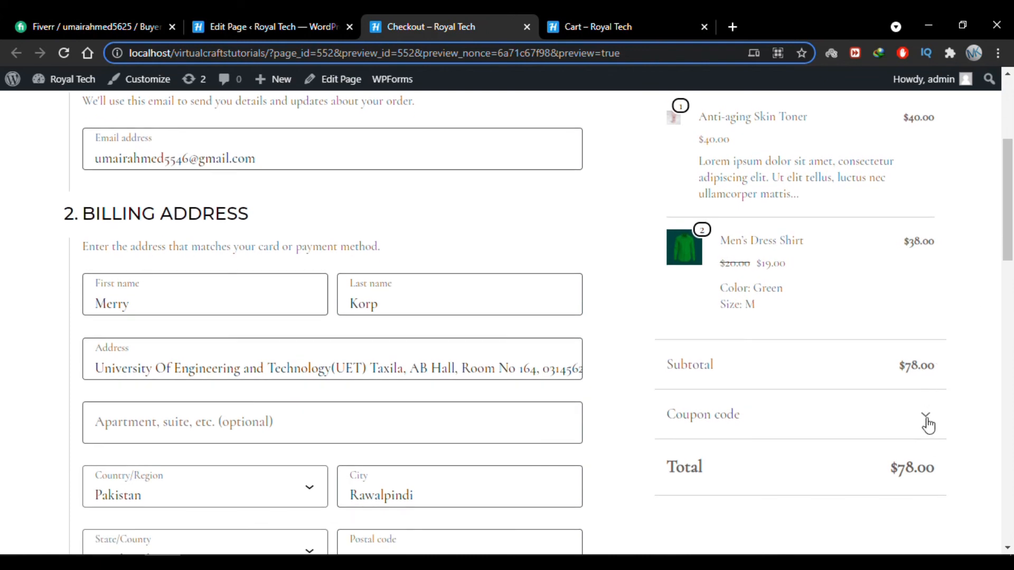
{"action": "left_click", "coordinate": [928, 422]}
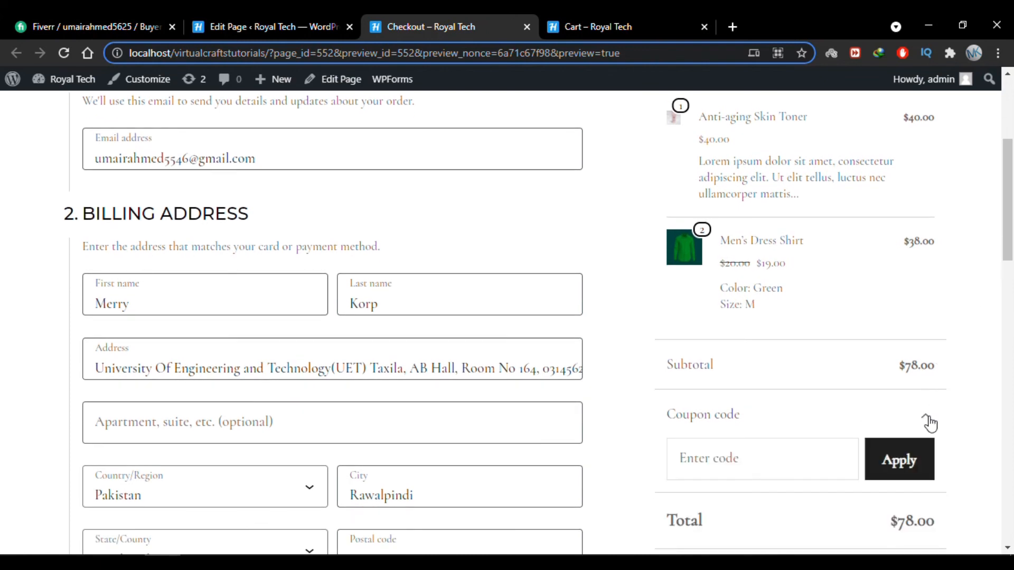
{"action": "scroll", "coordinate": [929, 422], "scroll_direction": "up", "scroll_amount": 3}
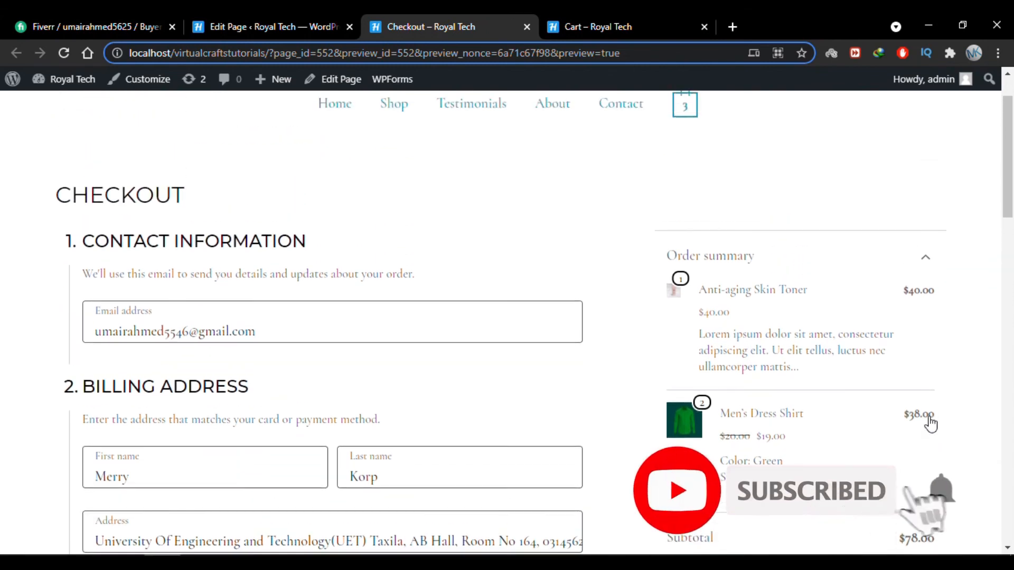
{"action": "scroll", "coordinate": [563, 203], "scroll_direction": "up", "scroll_amount": 2}
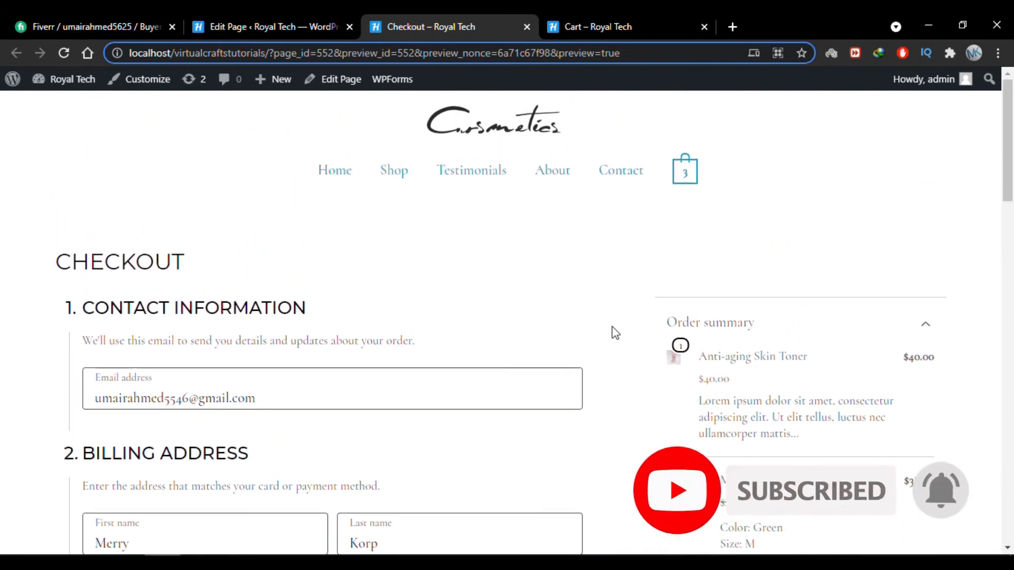